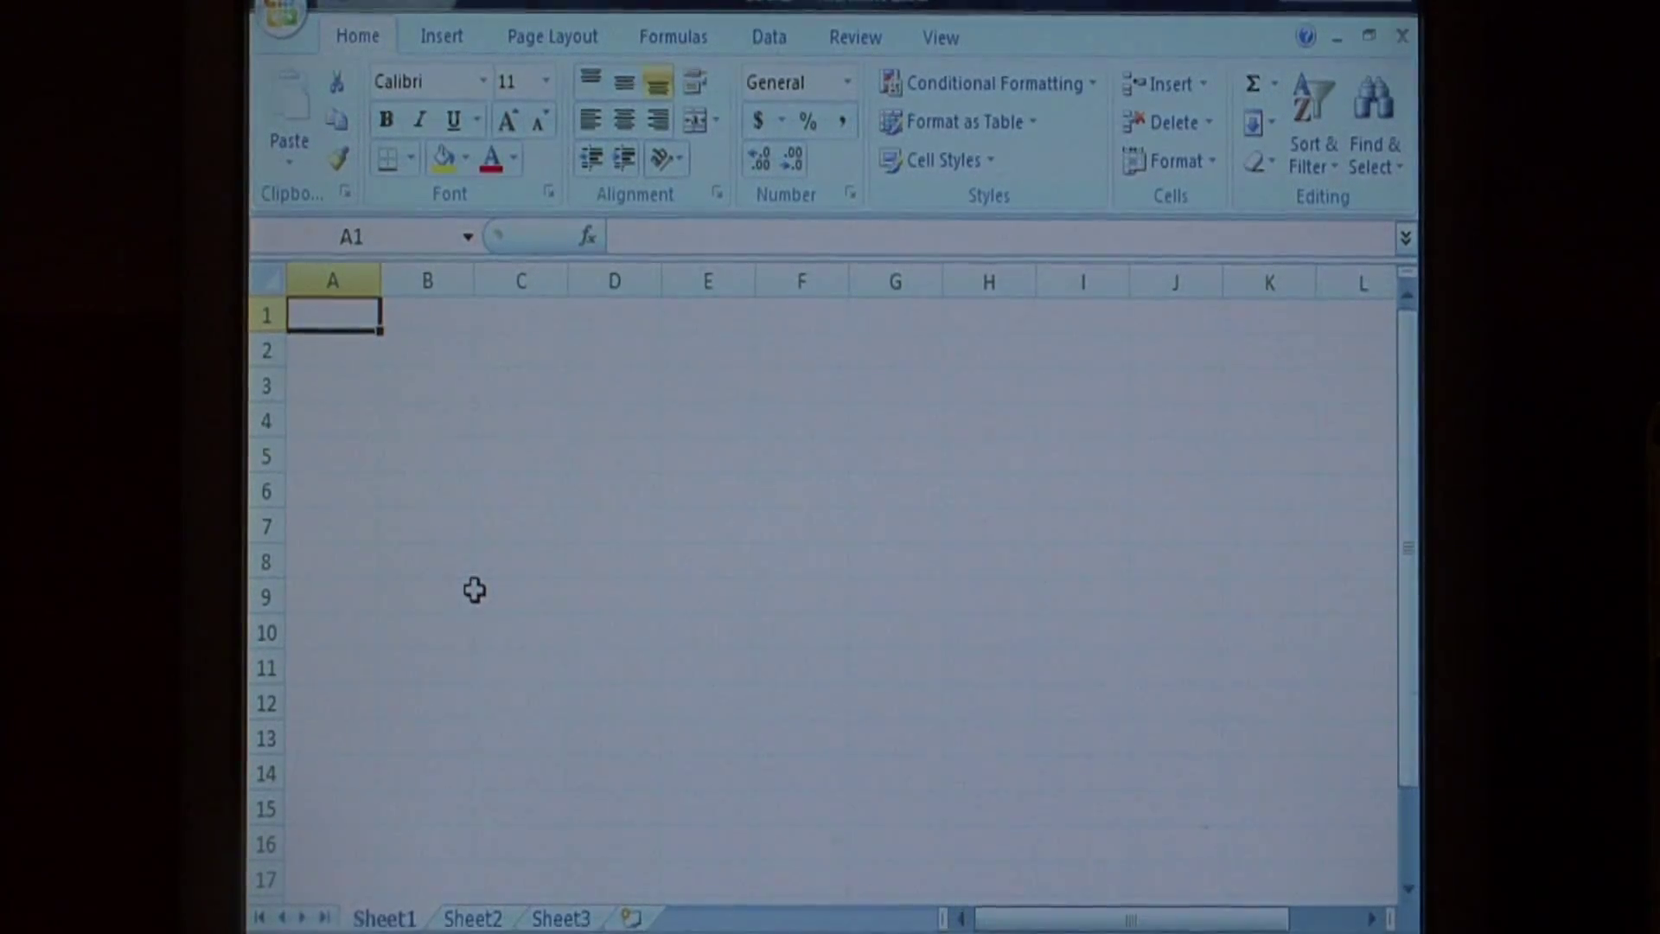
# Open the VBA editor, insert a blank UserForm1, and move the Toolbox beside it
pyautogui.hotkey('alt', 'F11')
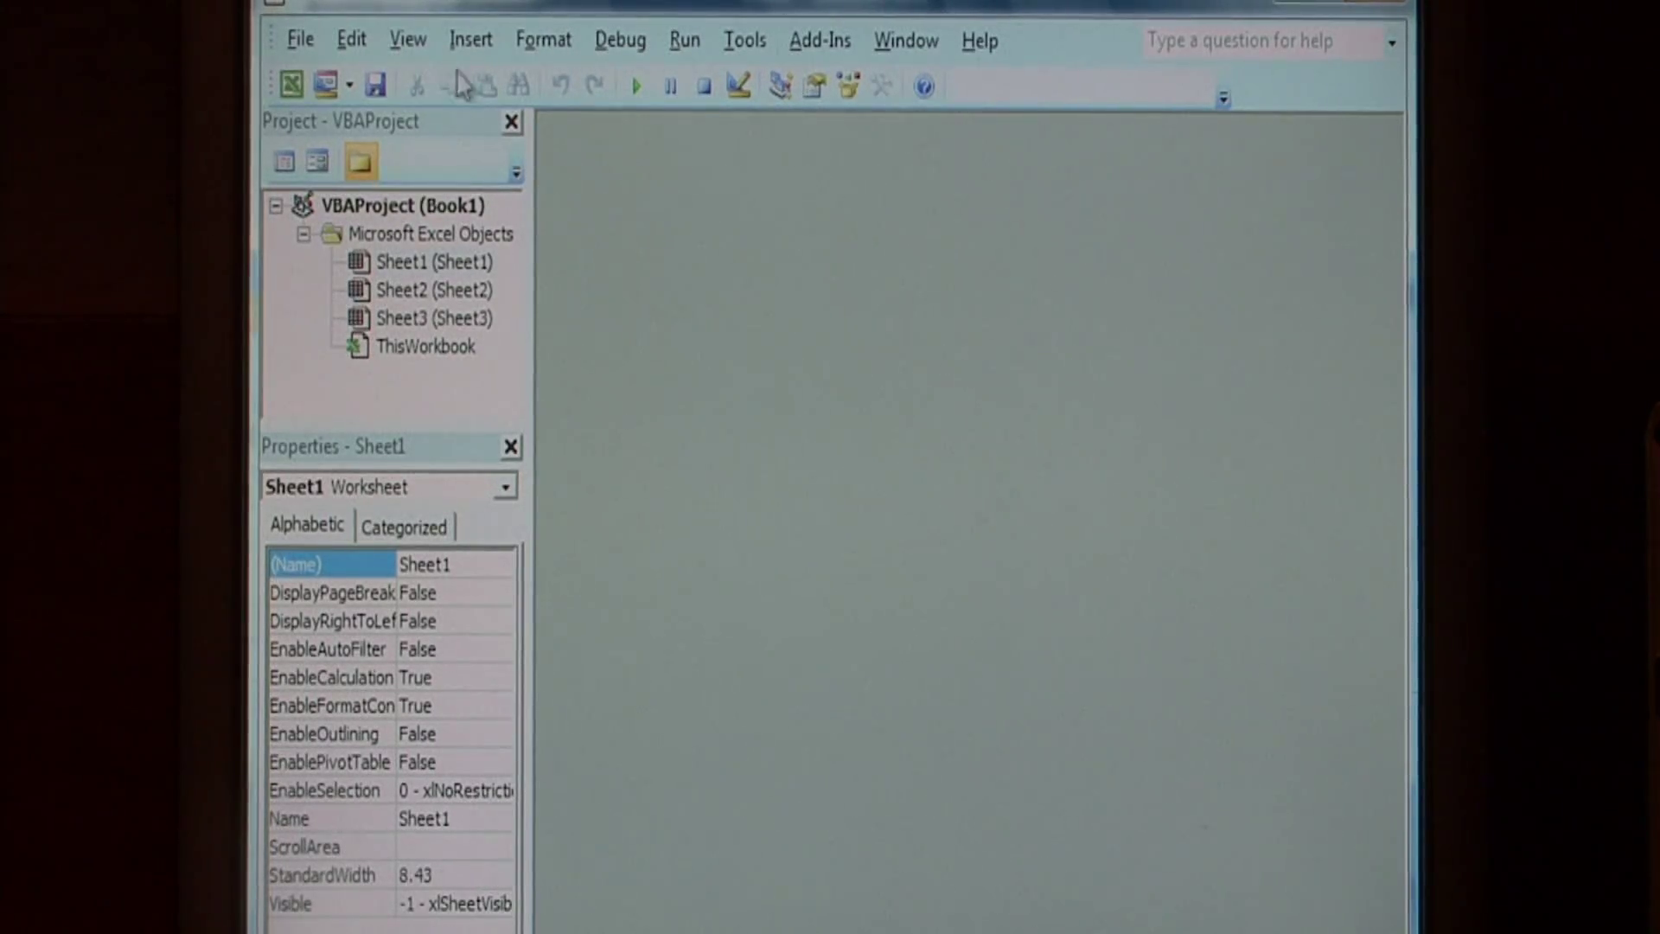
pyautogui.click(474, 42)
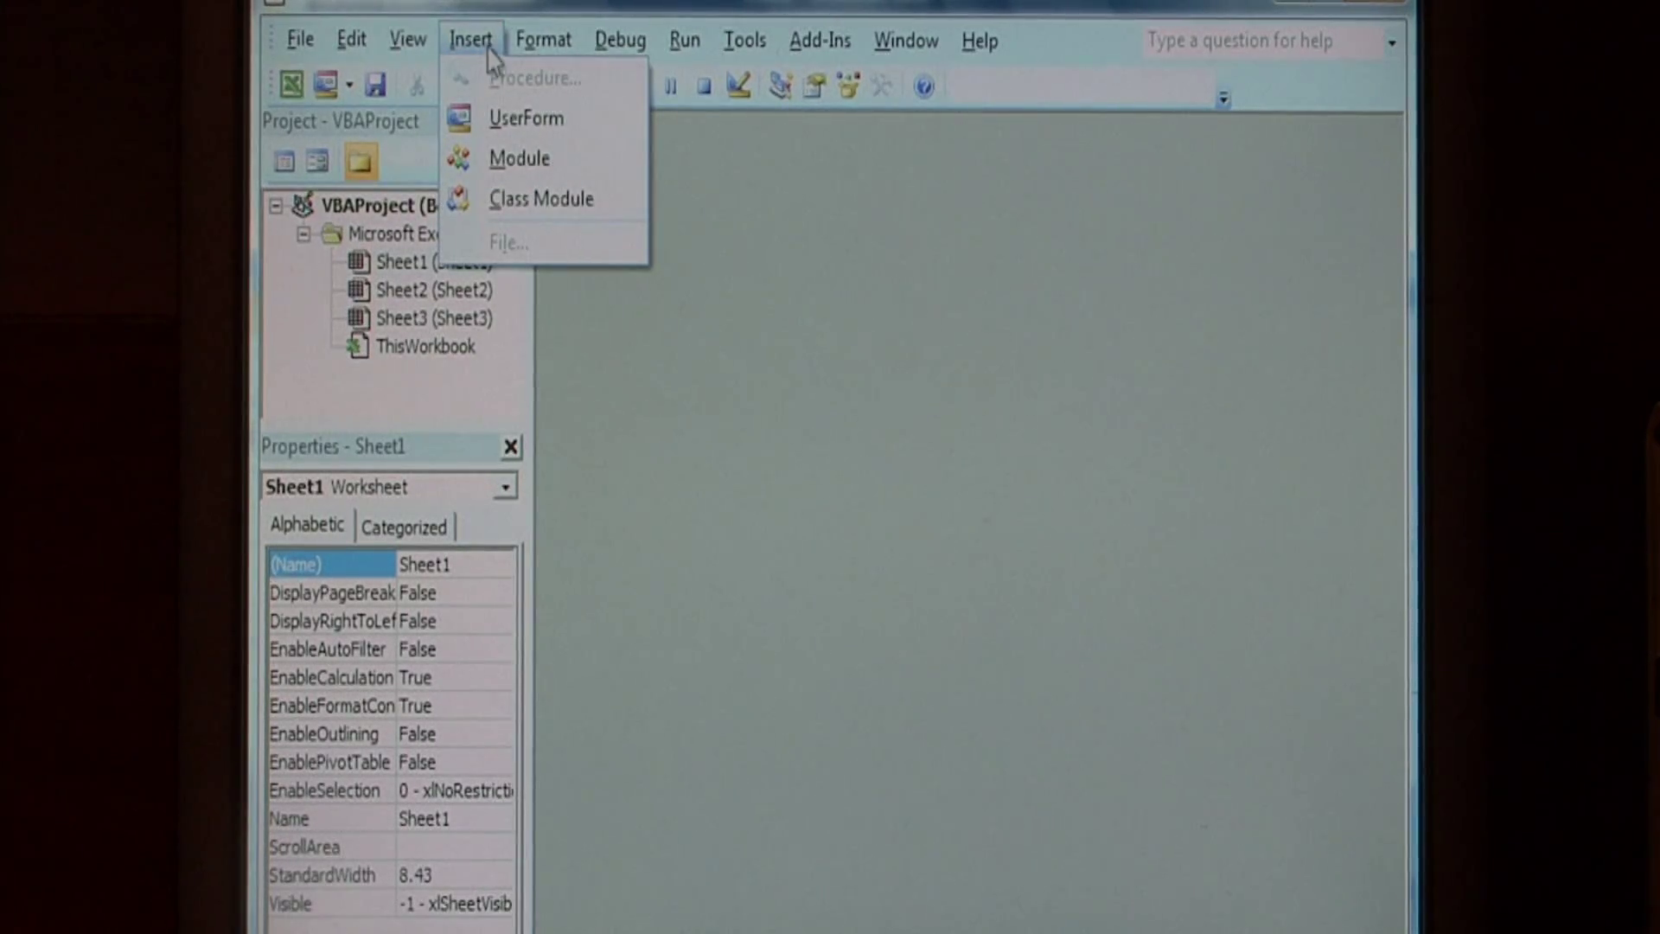
pyautogui.click(525, 120)
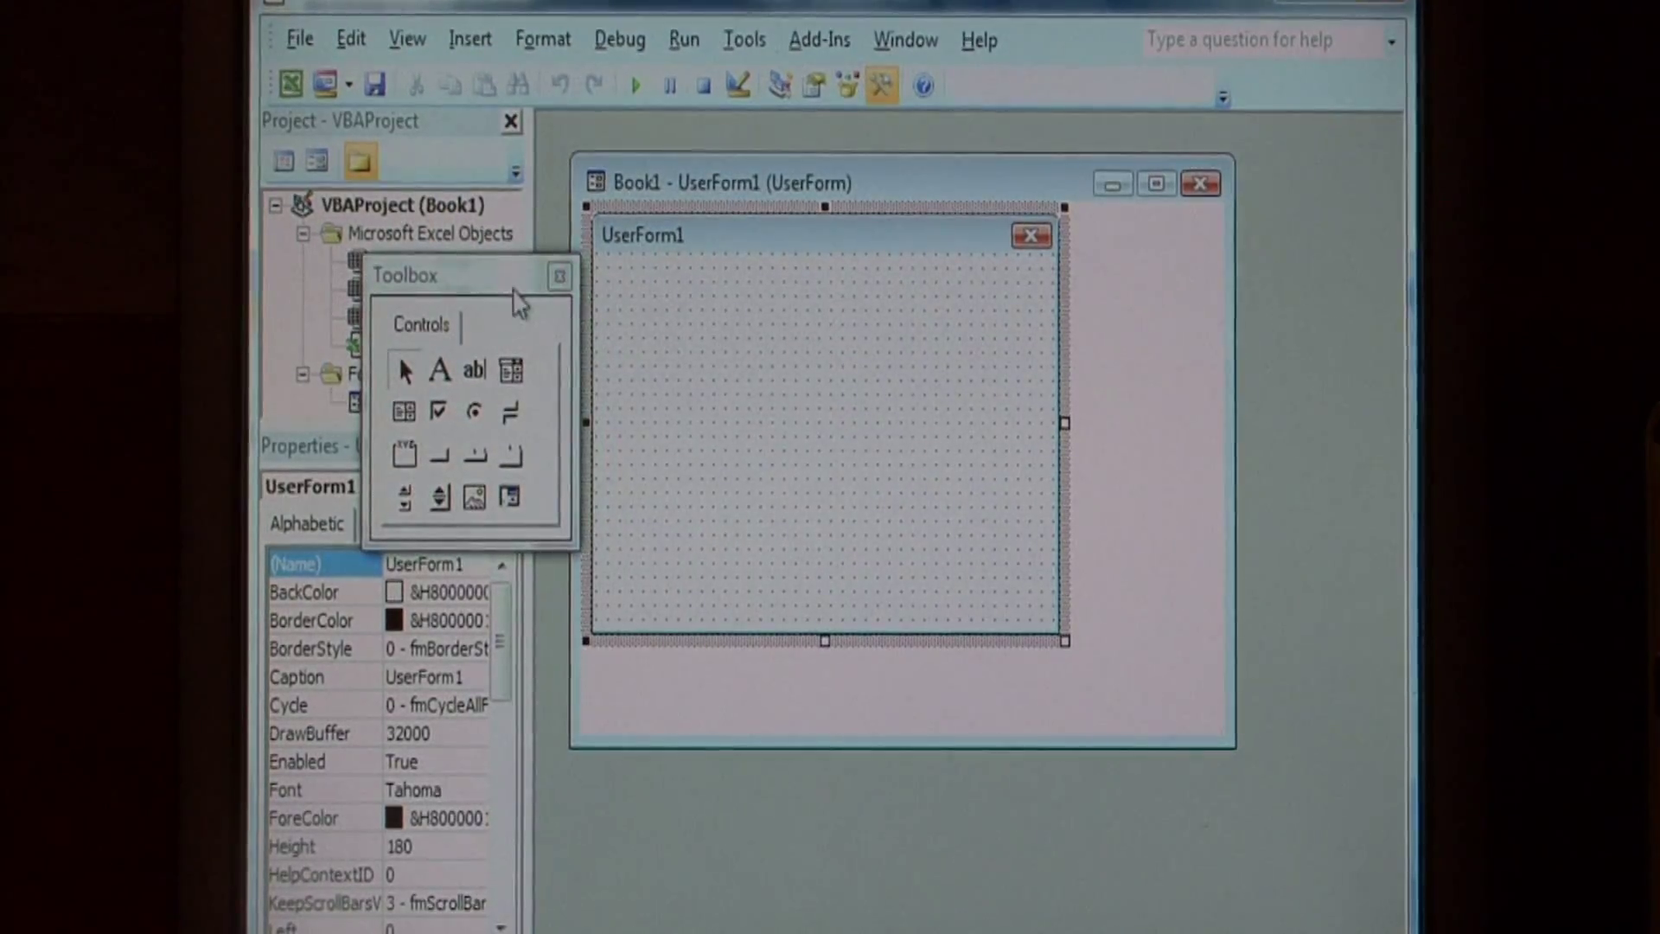
pyautogui.moveTo(519, 278)
pyautogui.mouseDown()
pyautogui.moveTo(923, 435)
pyautogui.moveTo(1189, 468)
pyautogui.moveTo(1089, 402)
pyautogui.mouseUp()
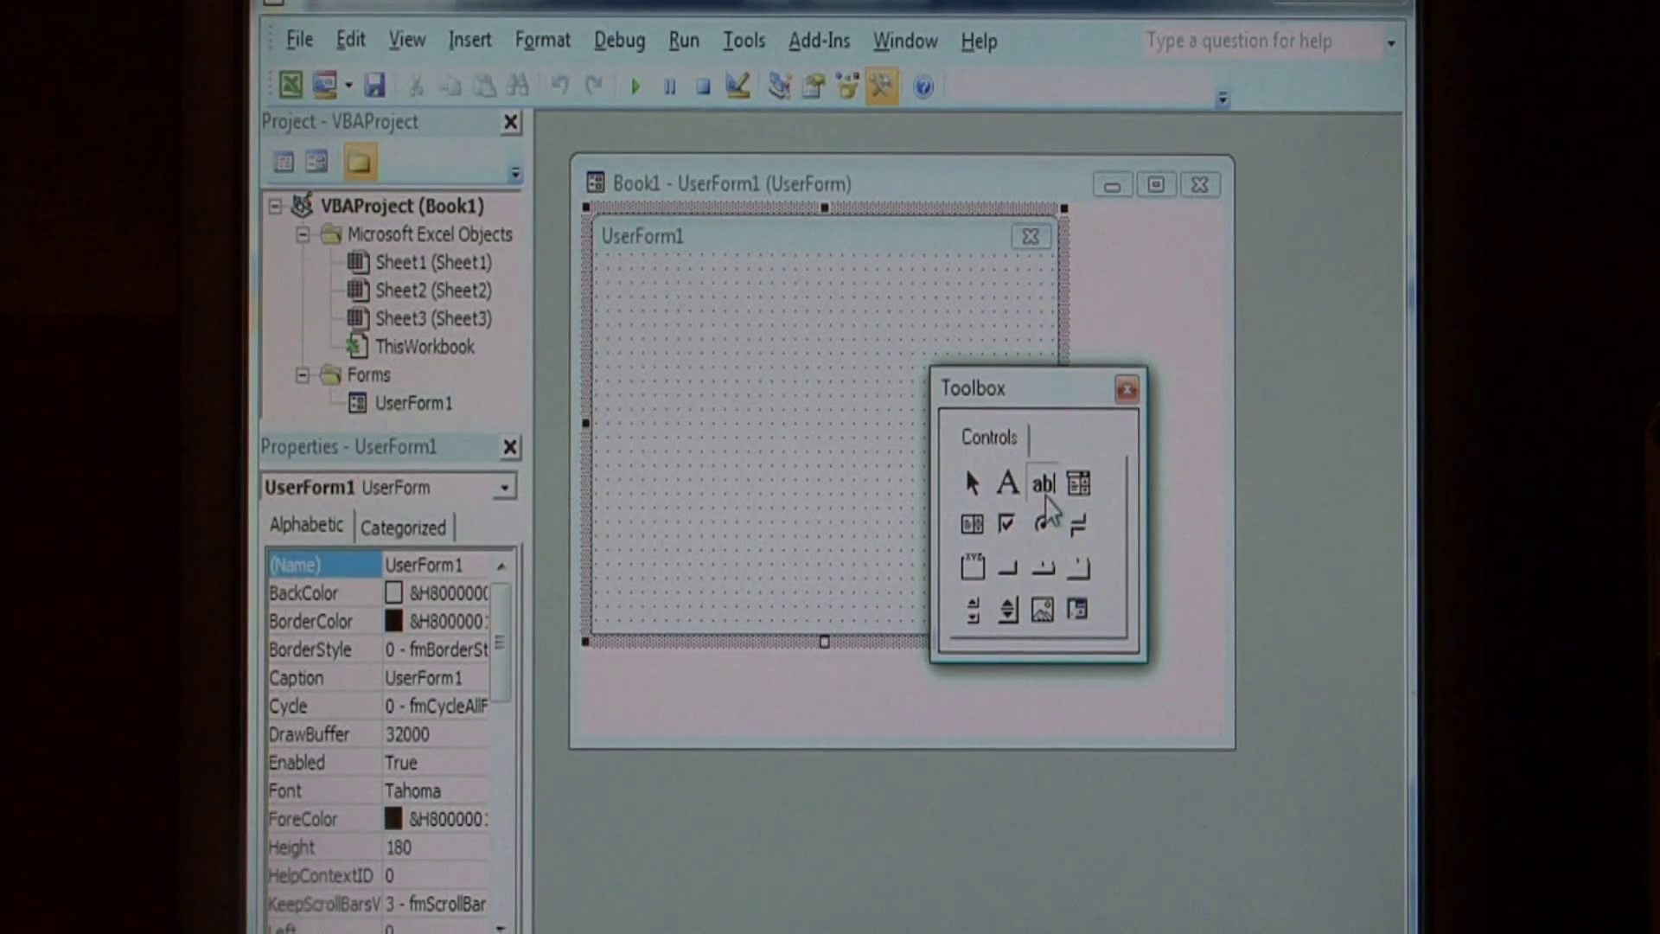
# Place a text box near the top of UserForm1 with two command buttons below it
pyautogui.moveTo(1044, 500); pyautogui.dragTo(837, 376)
pyautogui.moveTo(837, 377); pyautogui.dragTo(681, 309)
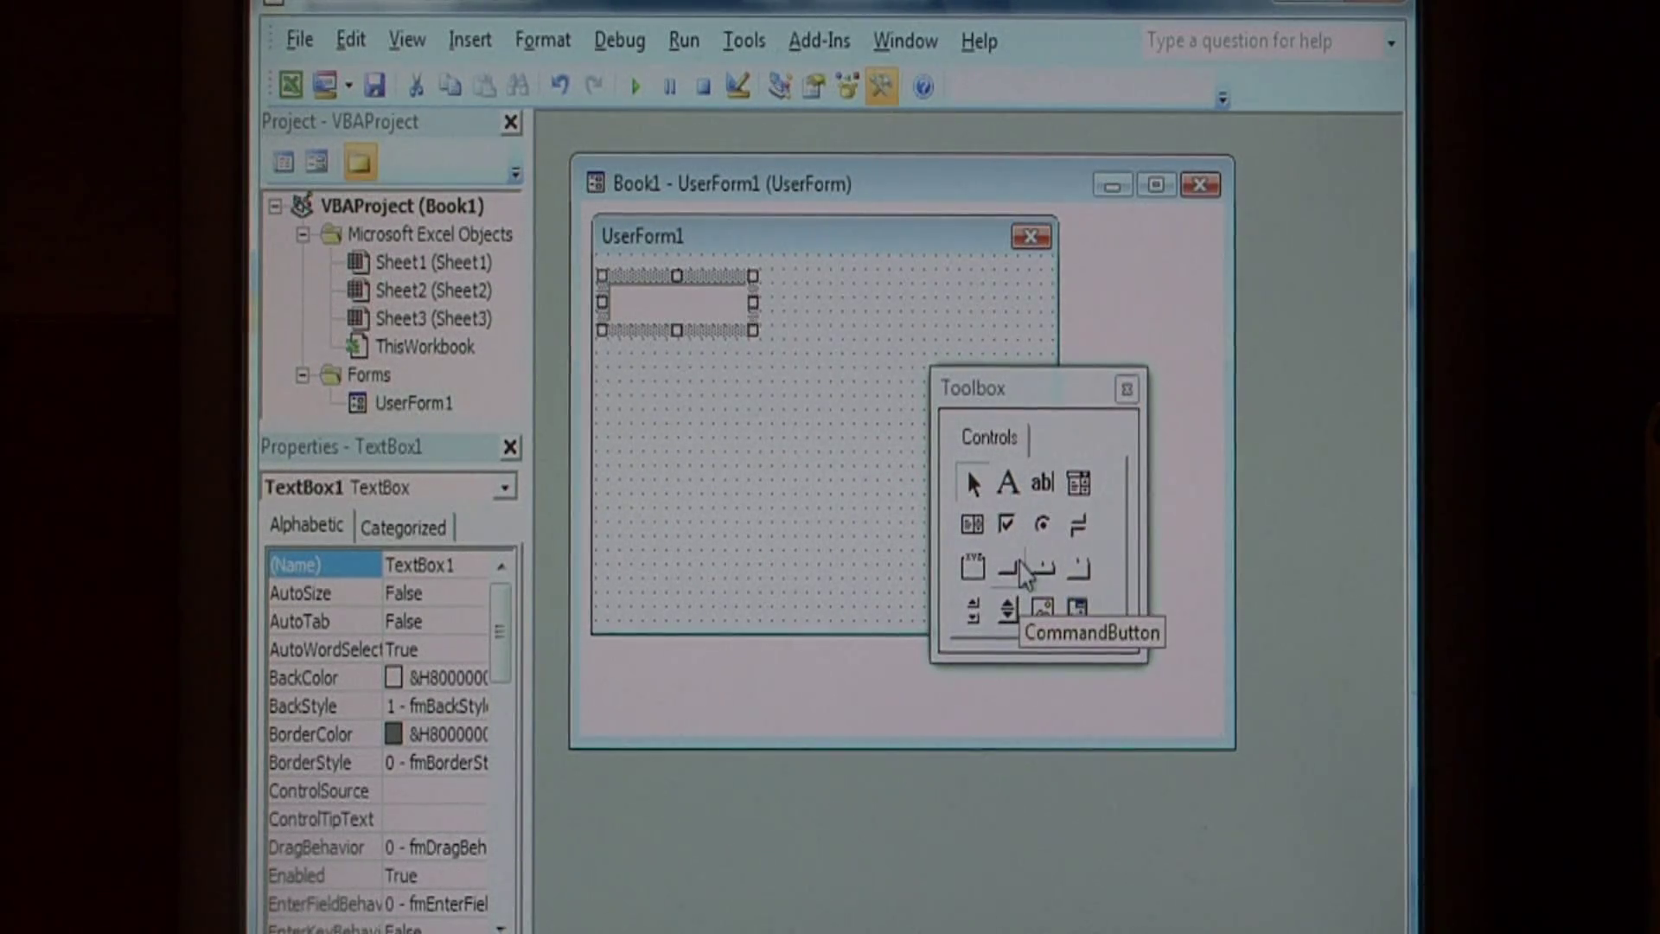
pyautogui.moveTo(1025, 572); pyautogui.dragTo(688, 373)
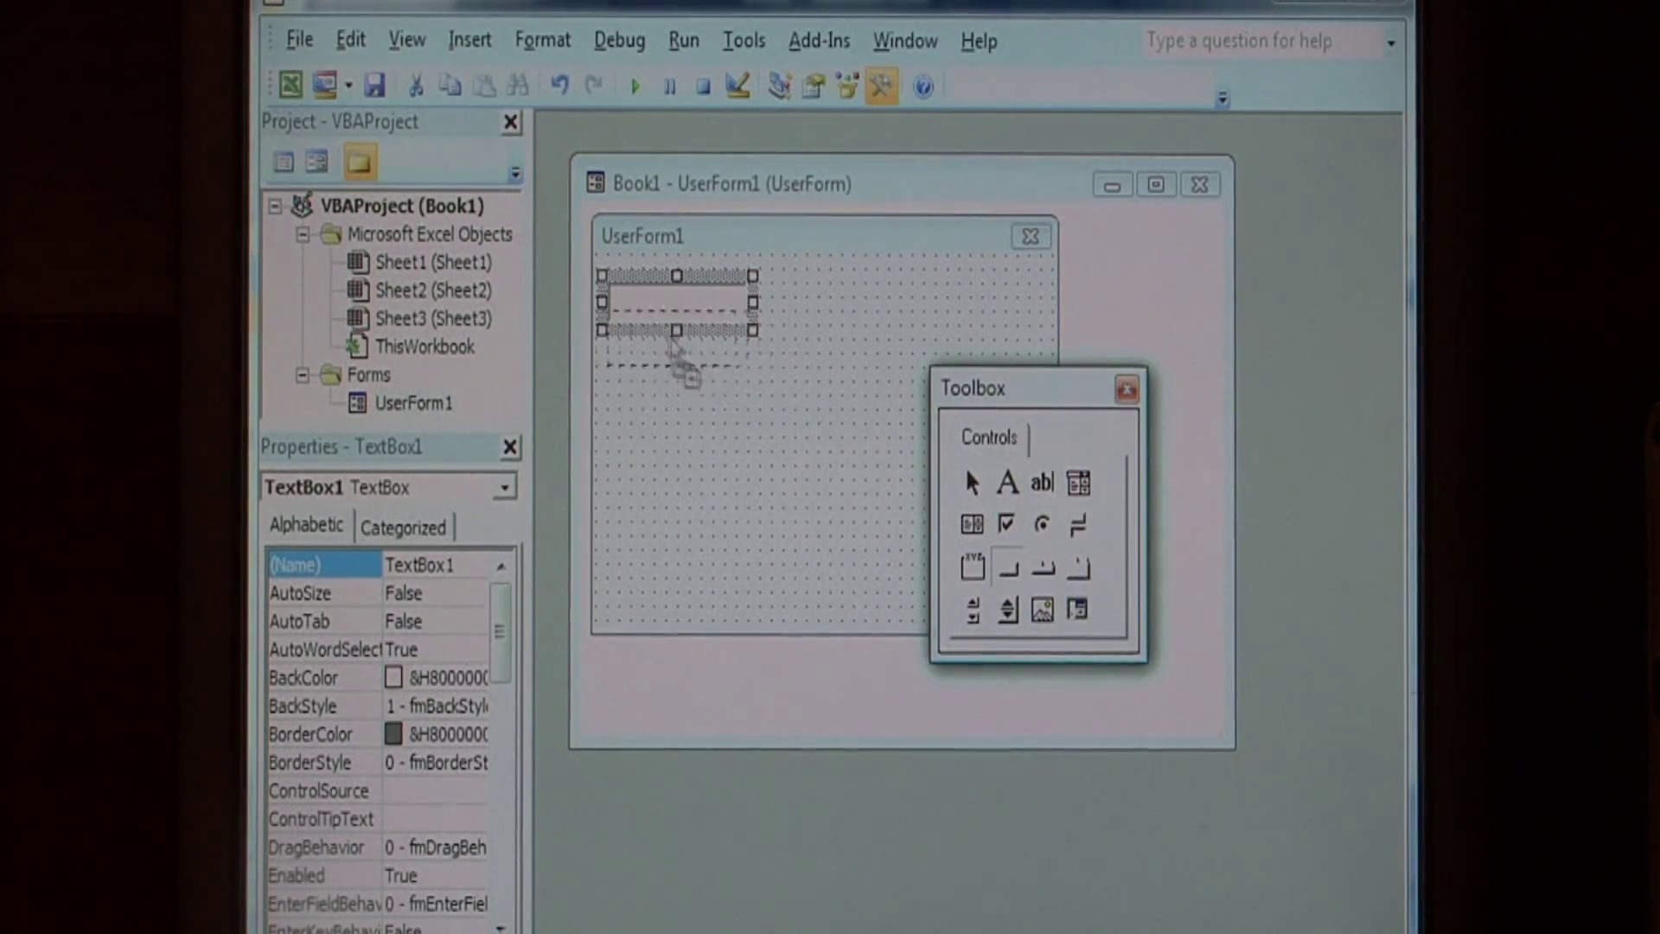
pyautogui.moveTo(688, 374); pyautogui.dragTo(693, 389)
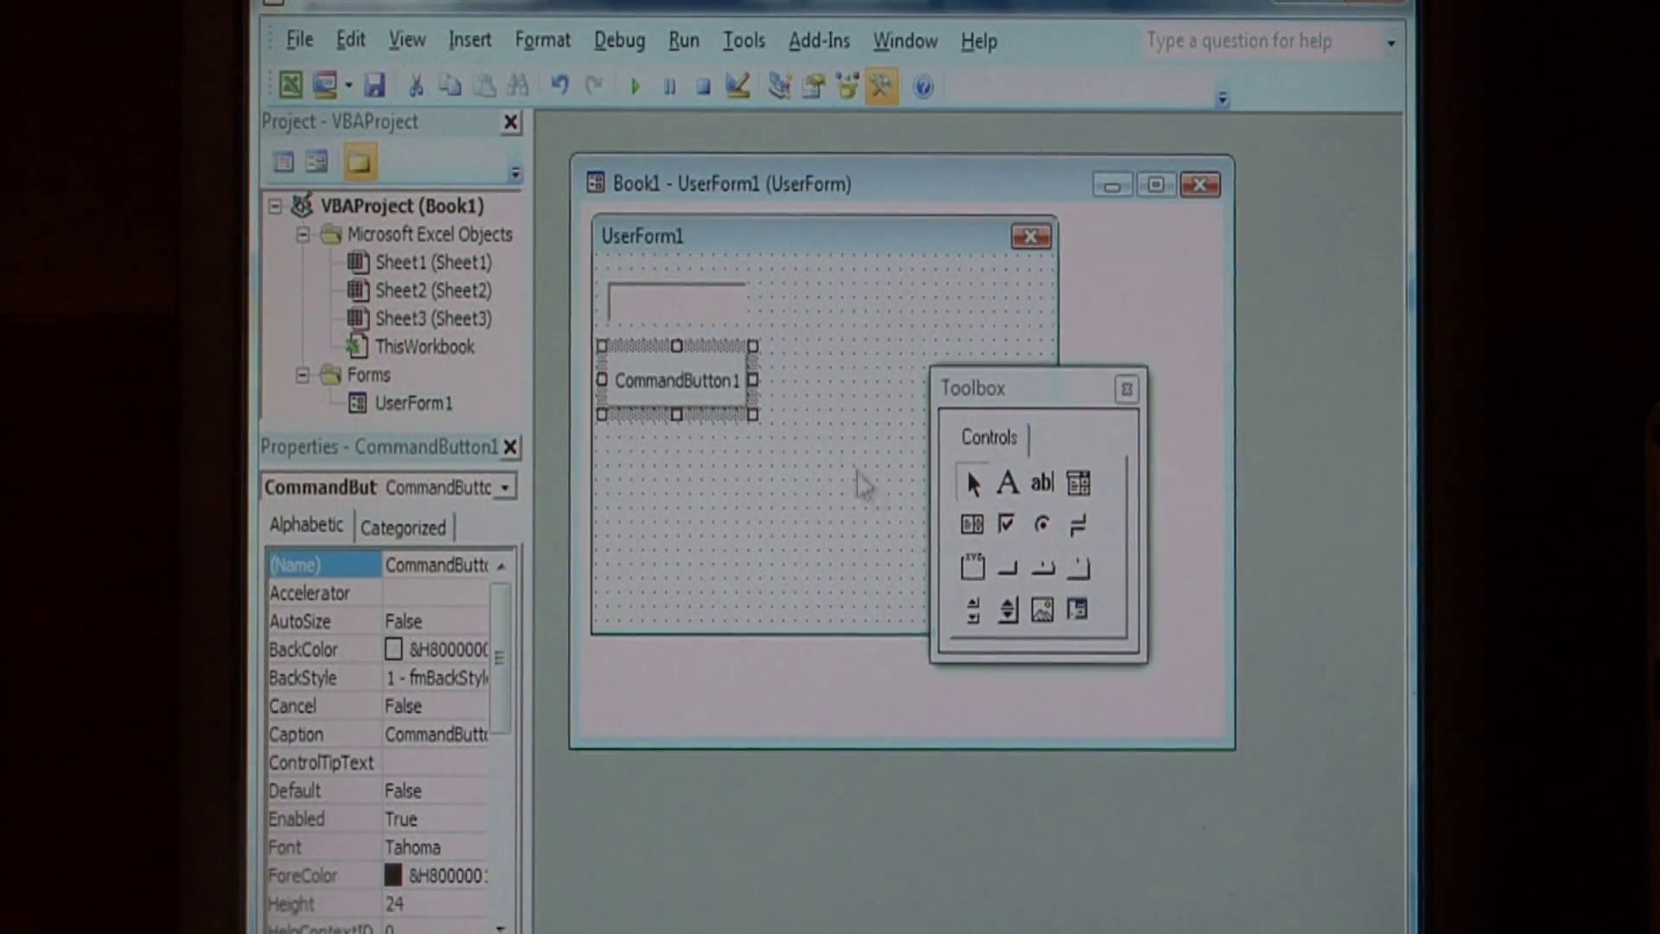
pyautogui.moveTo(1010, 567); pyautogui.dragTo(866, 415)
pyautogui.moveTo(973, 388); pyautogui.dragTo(1141, 676)
# Shrink the form to fit its controls and widen the text box across it
pyautogui.click(1025, 597)
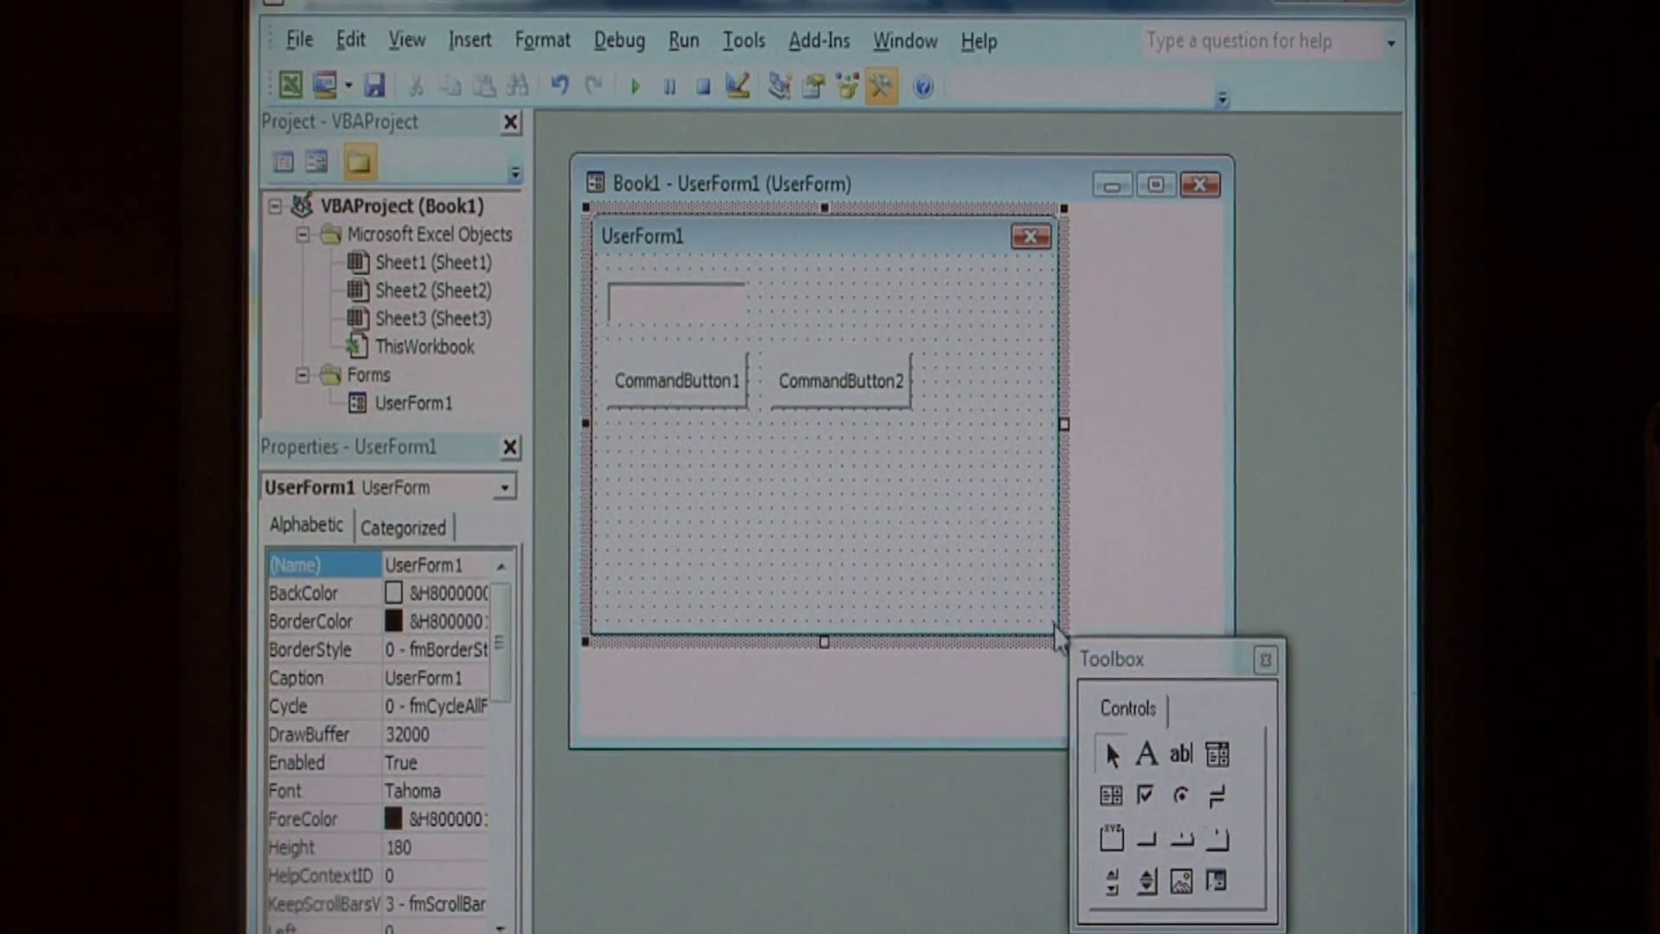
pyautogui.moveTo(1059, 640); pyautogui.dragTo(942, 436)
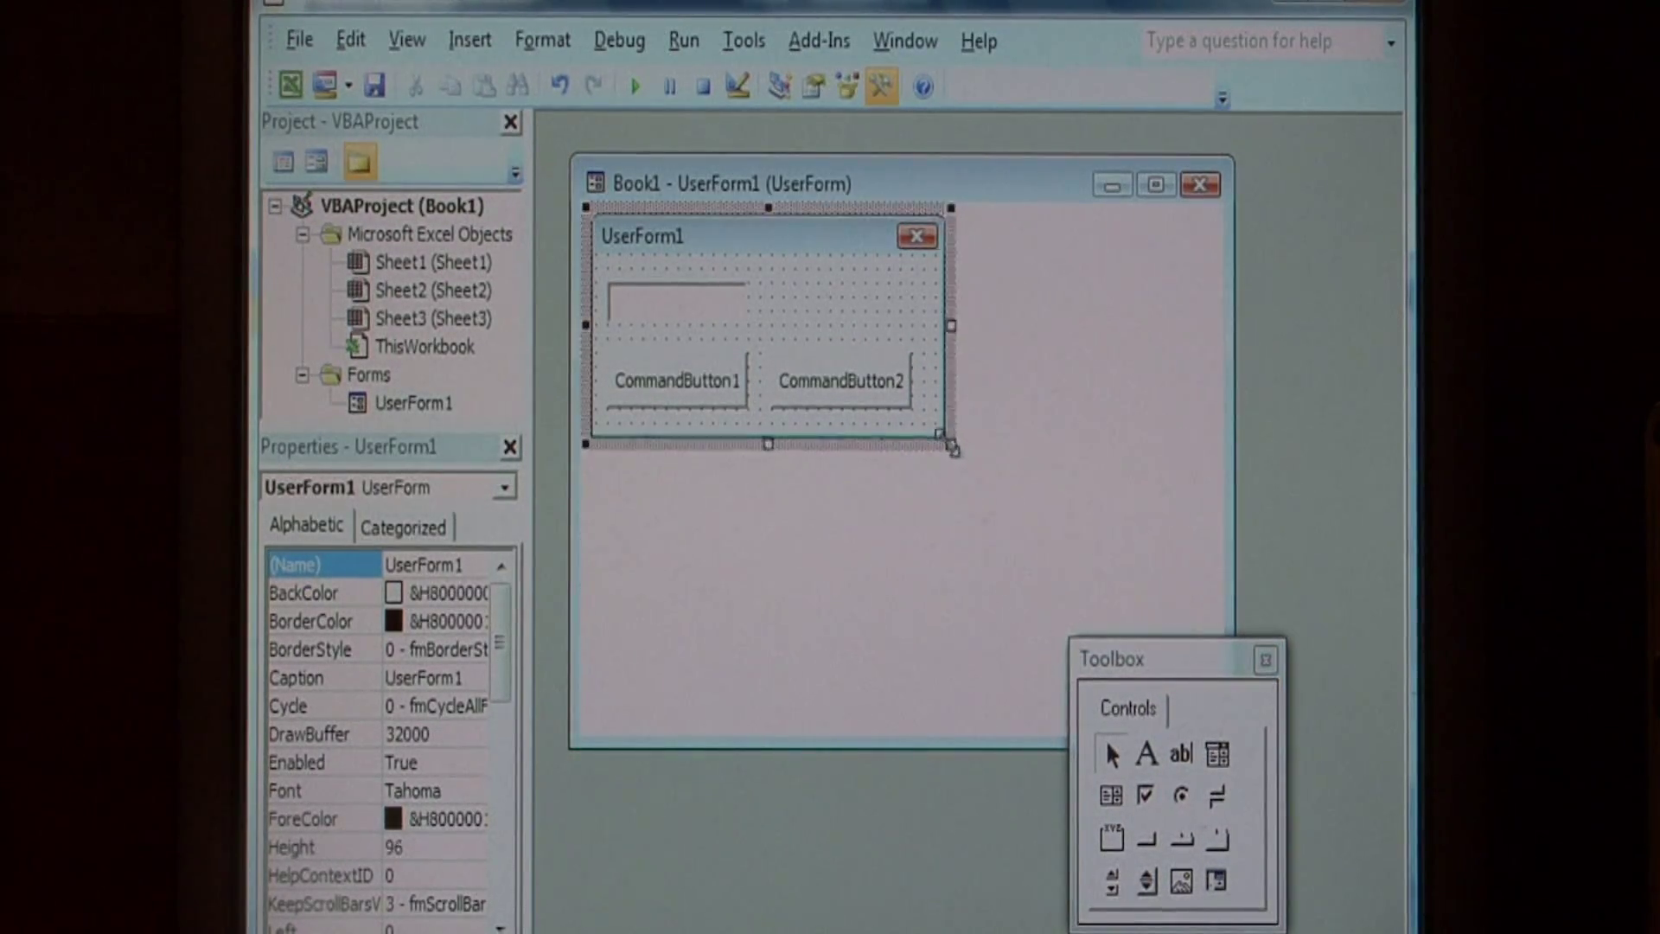
pyautogui.click(730, 321)
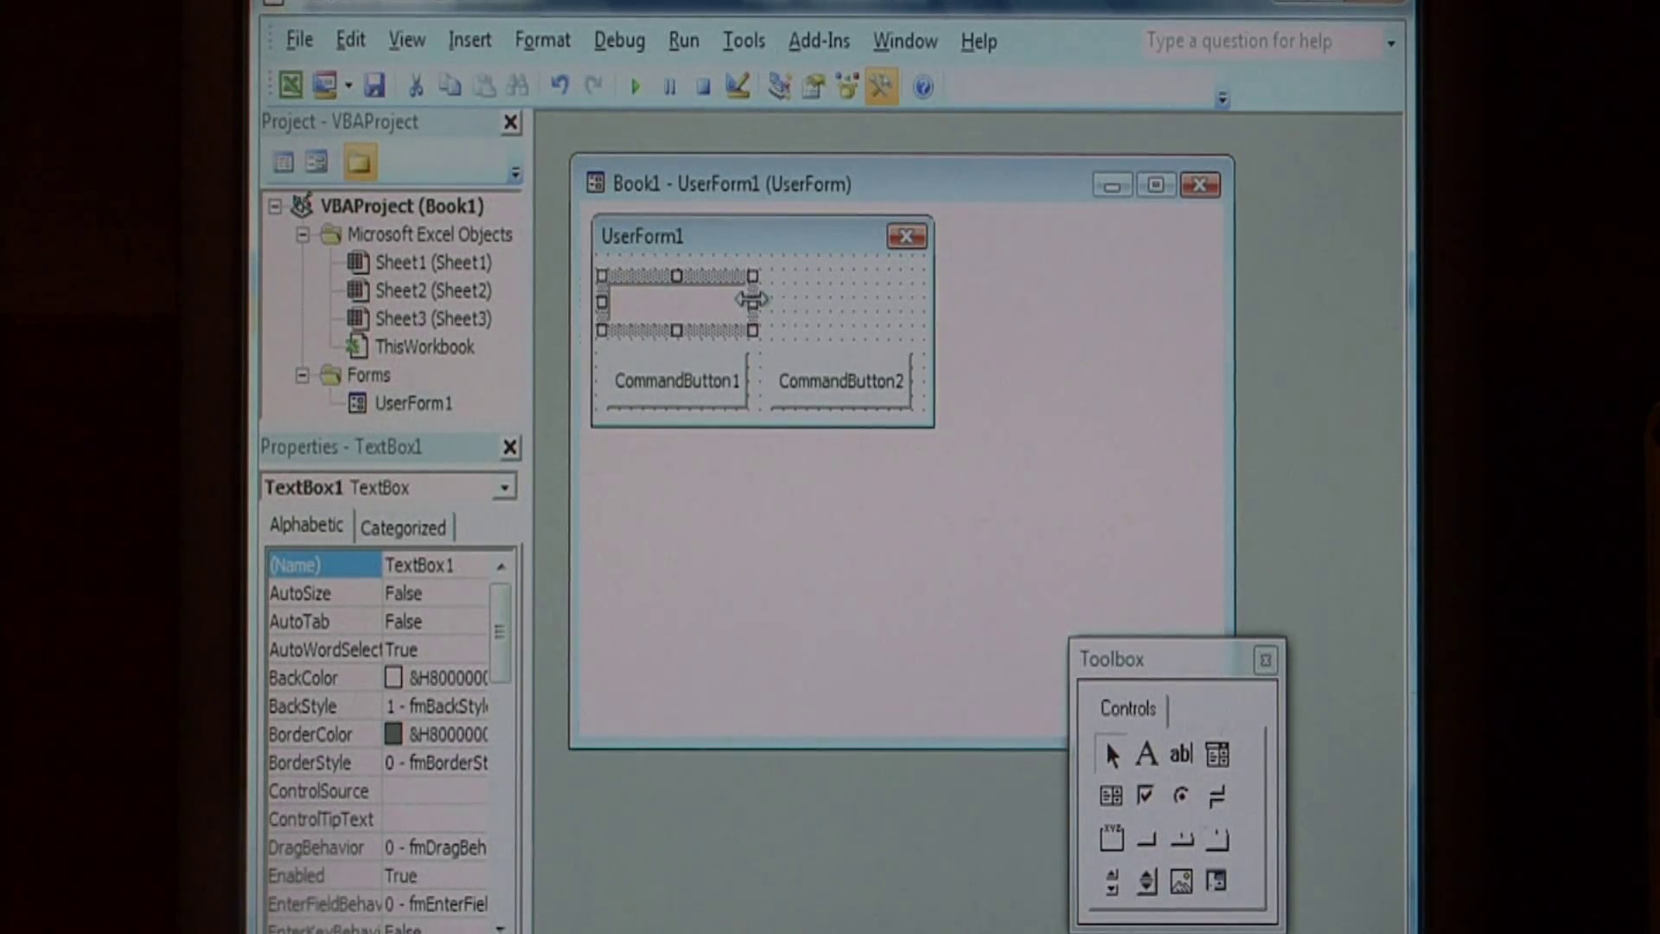
pyautogui.moveTo(753, 301); pyautogui.dragTo(915, 321)
# Caption the buttons OK and Cancel, and open the Cancel button's click procedure
pyautogui.click(675, 389)
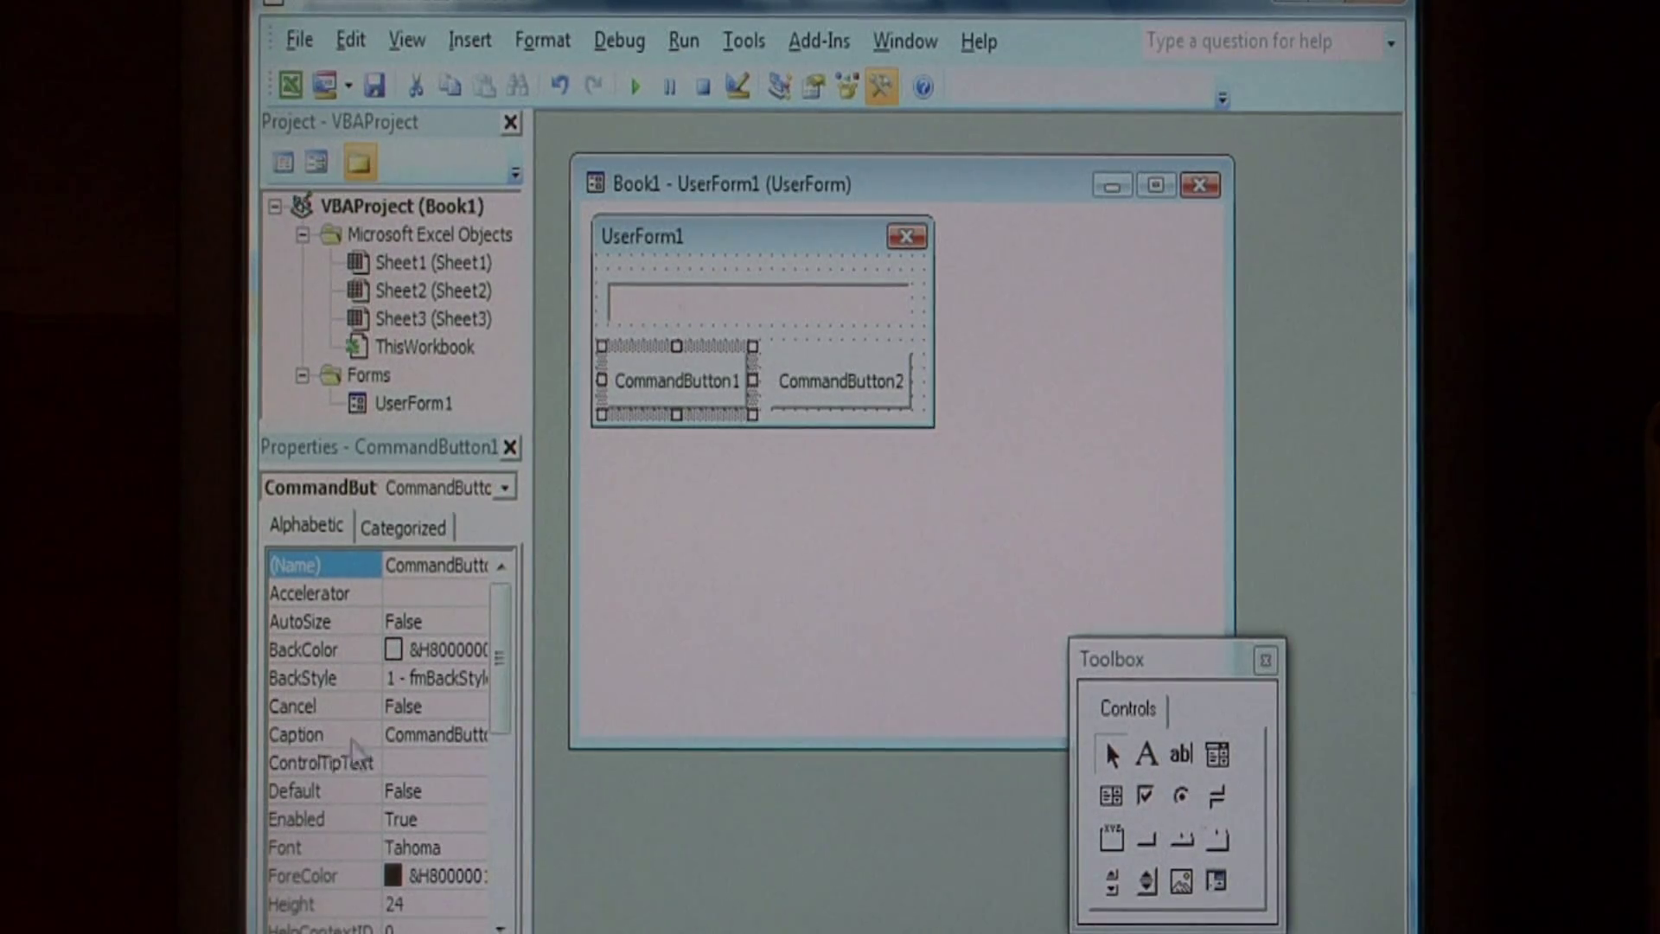
pyautogui.doubleClick(432, 734)
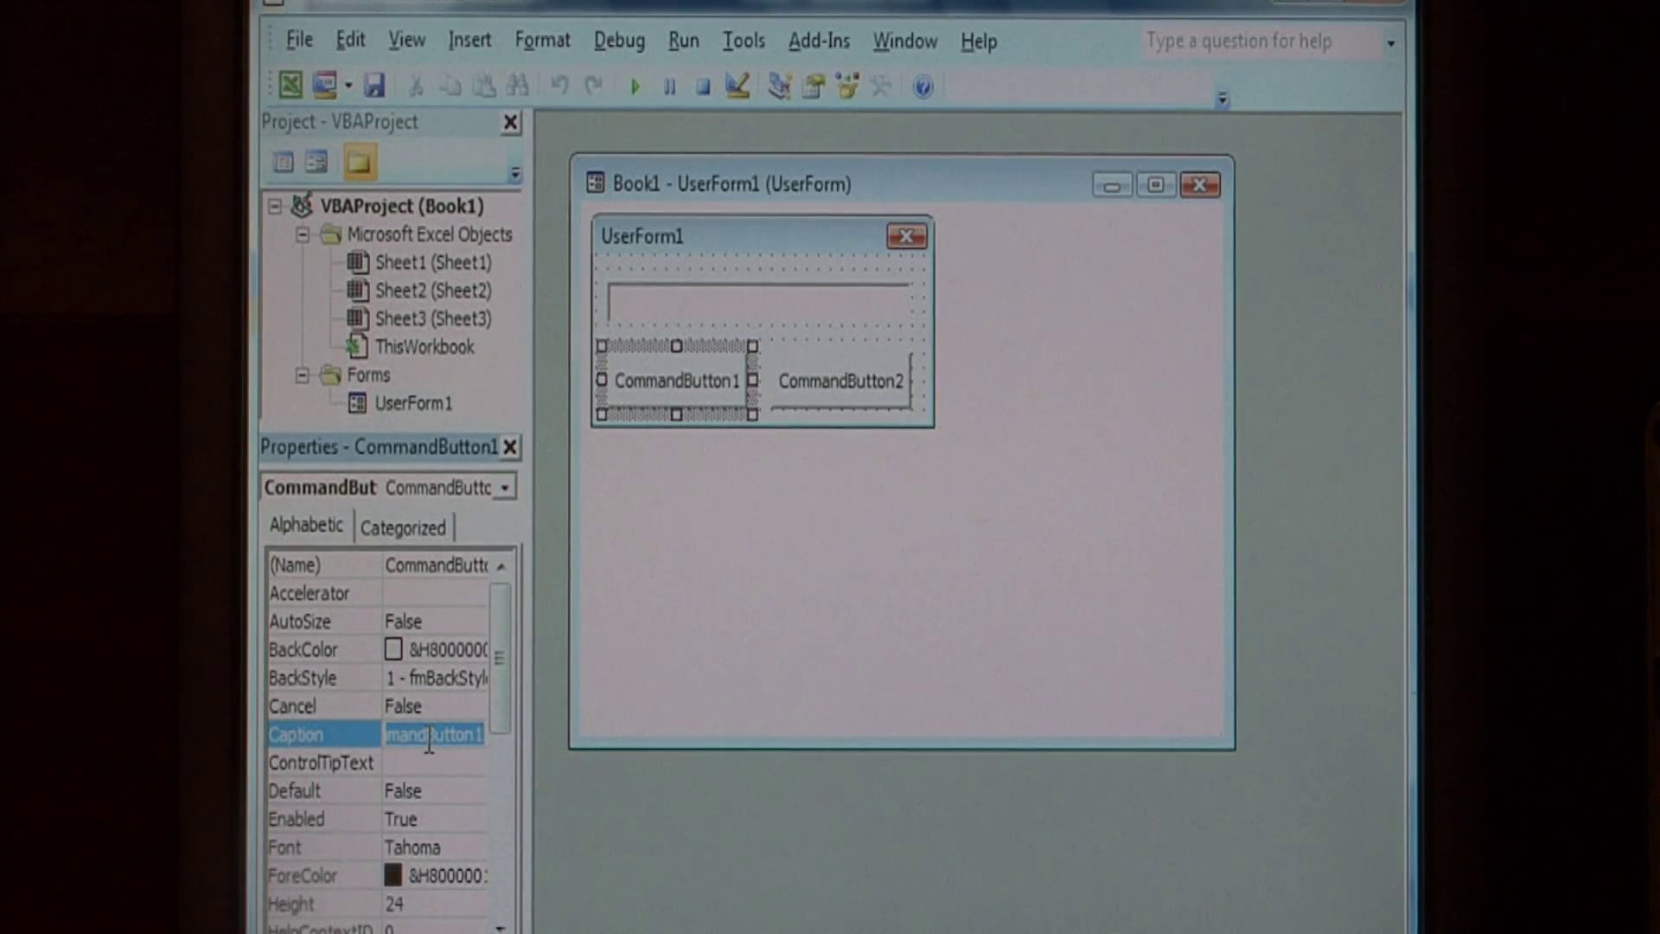
pyautogui.write('OK')
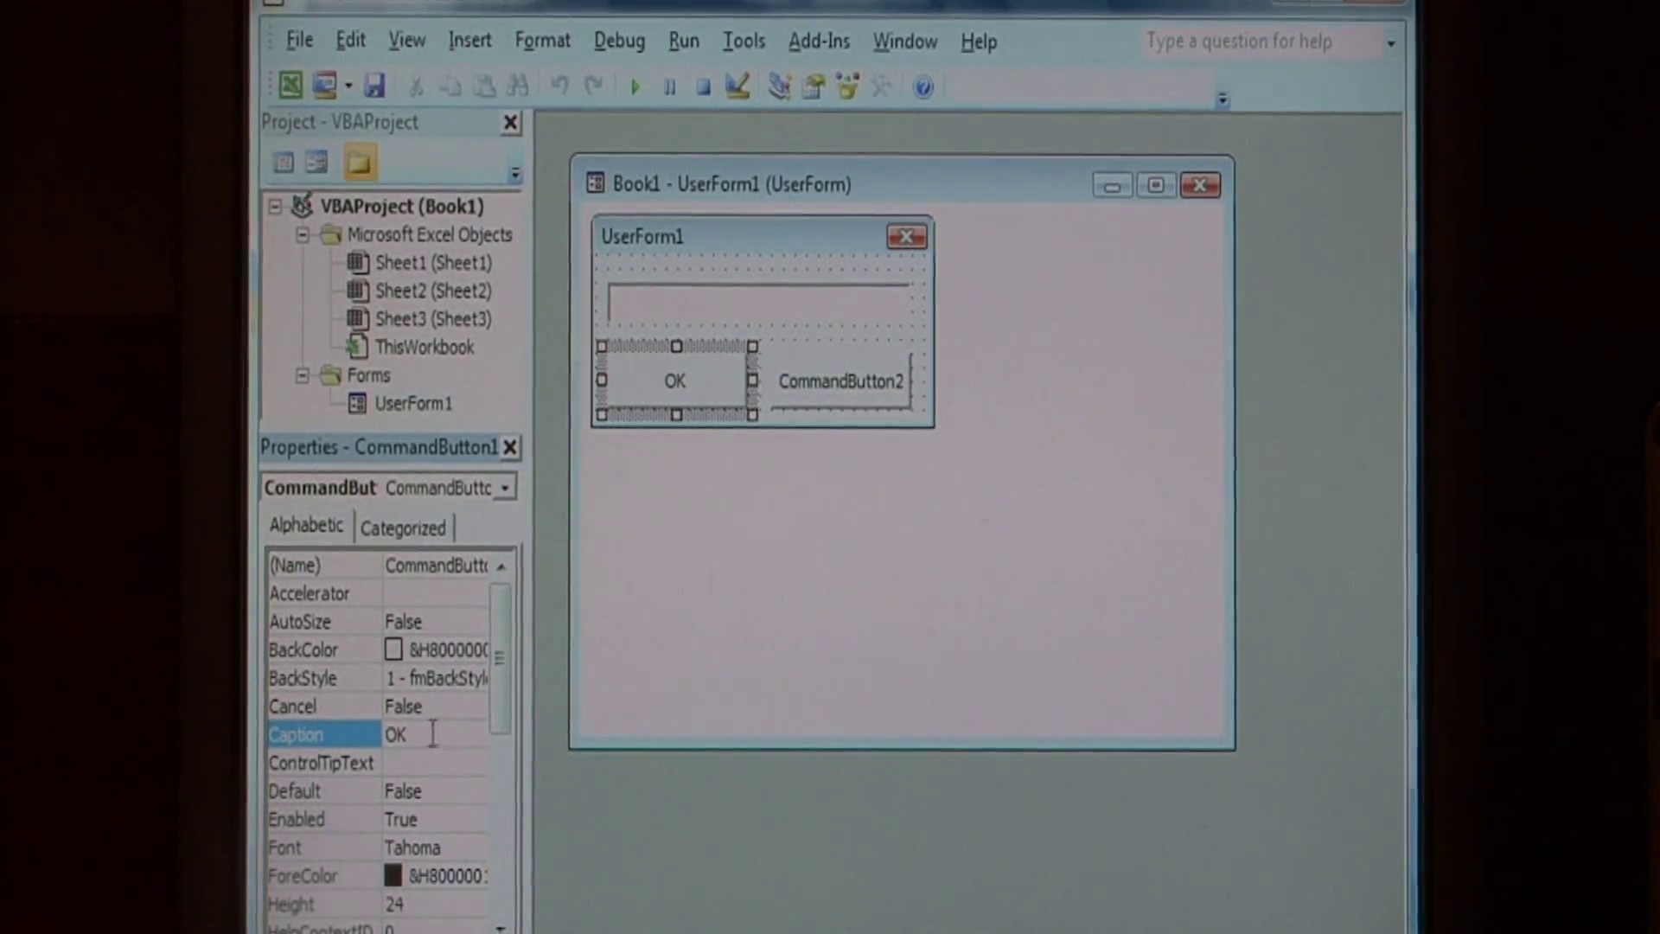
pyautogui.click(889, 395)
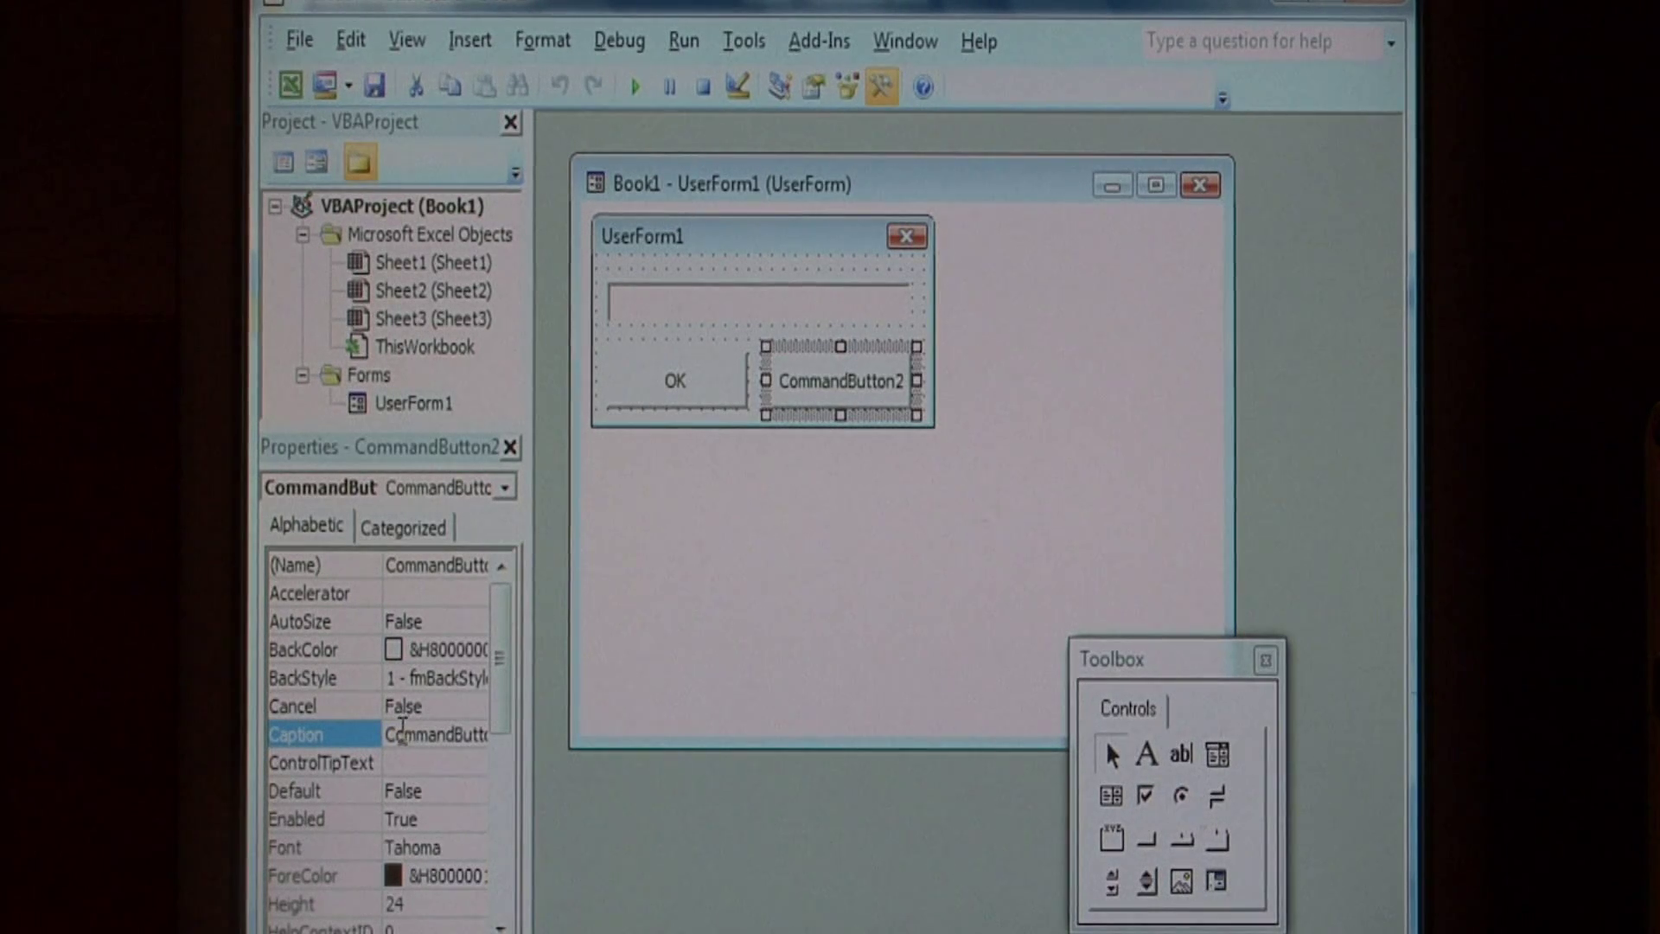
pyautogui.doubleClick(432, 734)
pyautogui.write('Cancel')
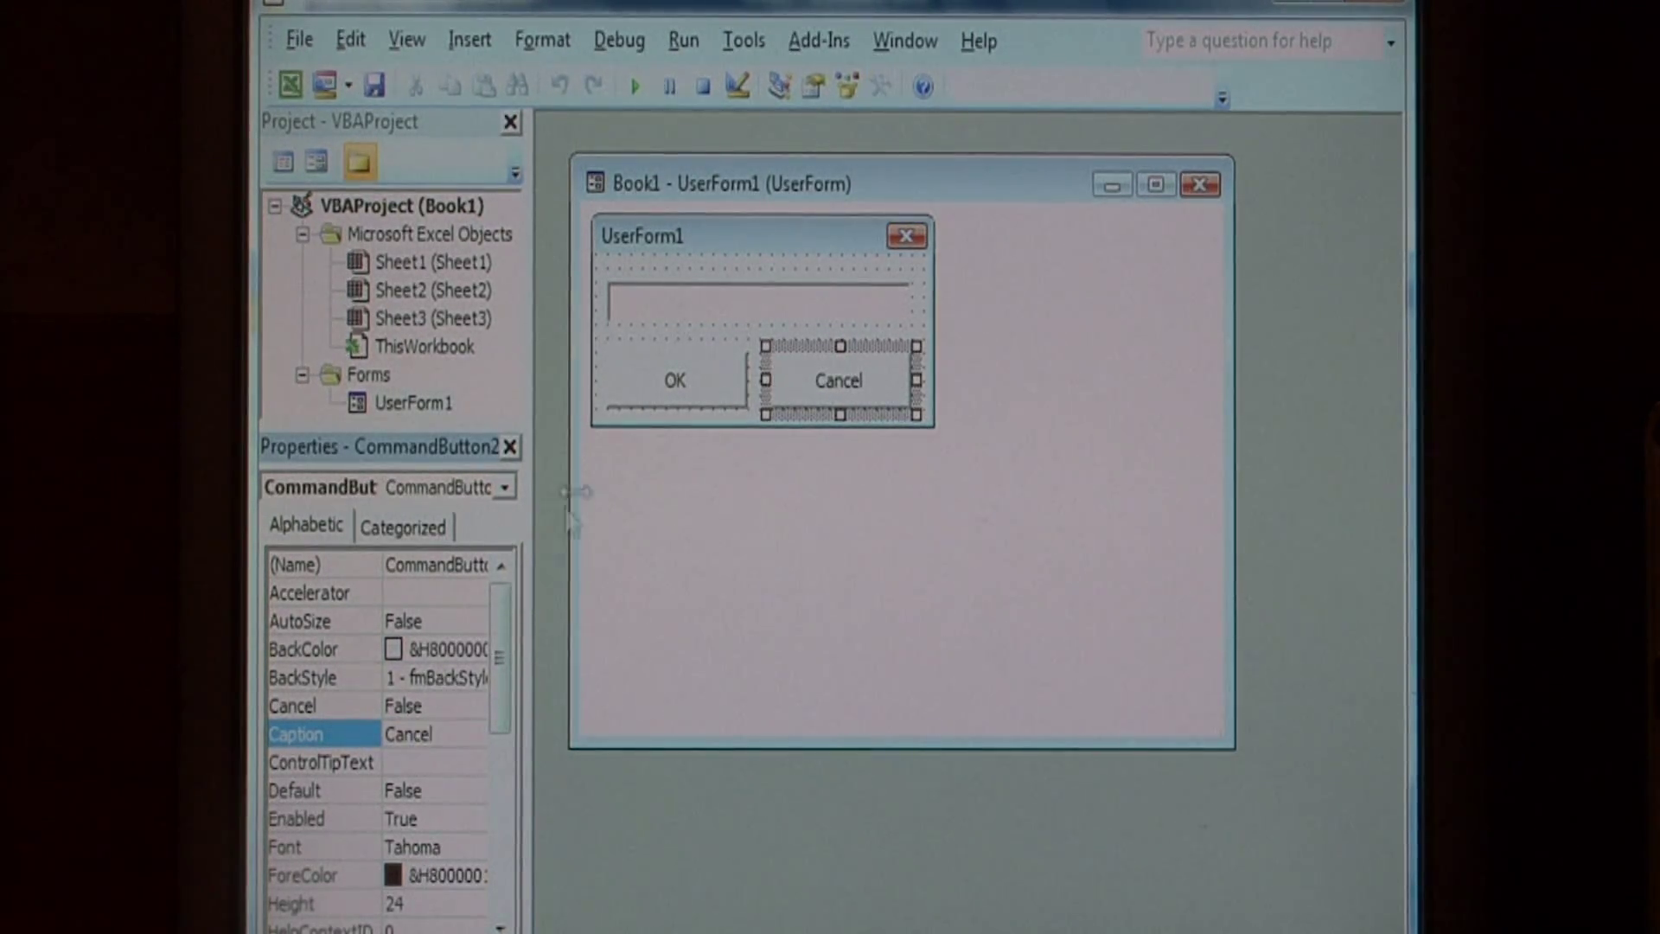
pyautogui.doubleClick(805, 365)
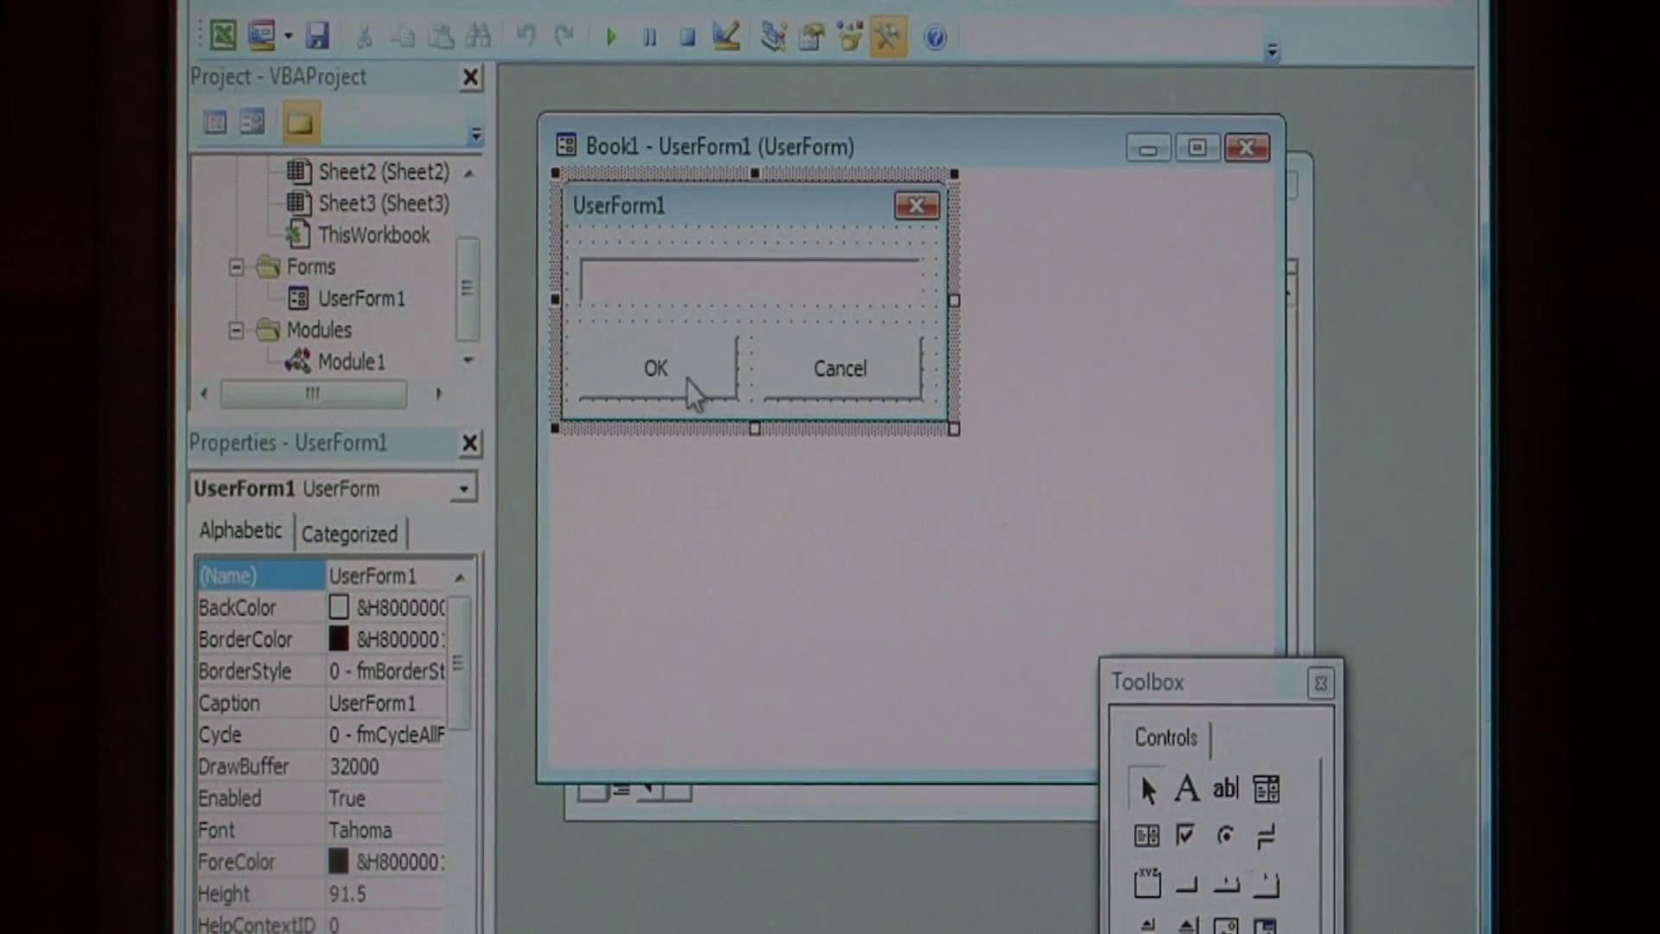
pyautogui.click(669, 373)
pyautogui.doubleClick(676, 377)
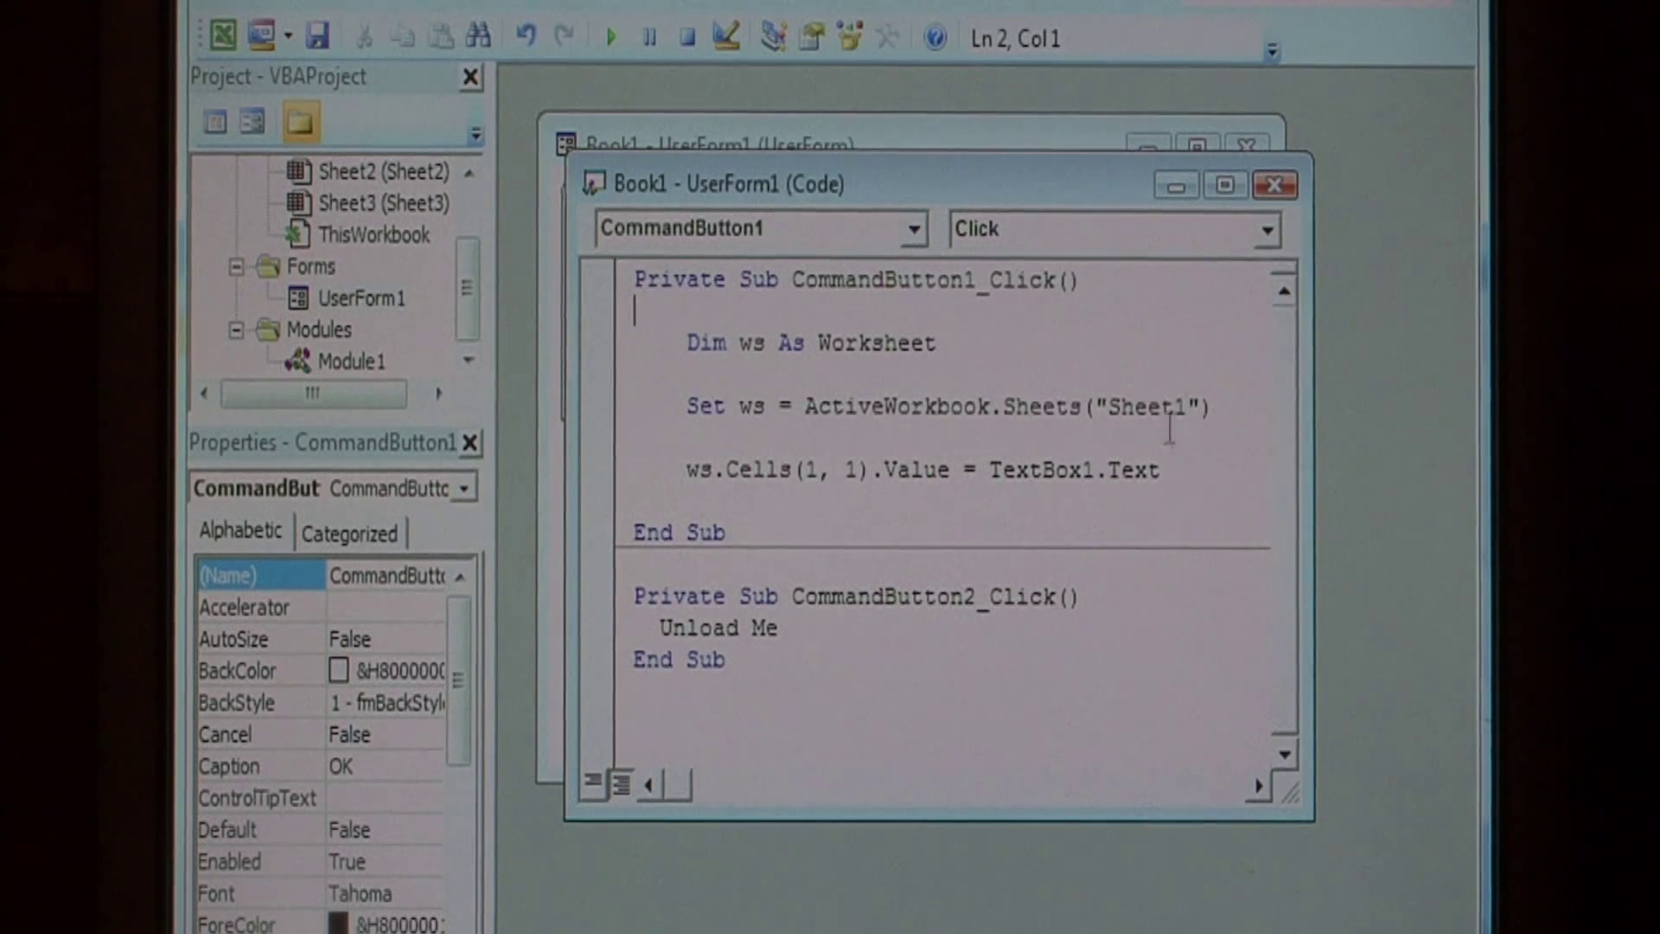
pyautogui.moveTo(1181, 470)
pyautogui.mouseDown()
pyautogui.moveTo(670, 327)
pyautogui.moveTo(615, 340)
pyautogui.mouseUp()
pyautogui.click(804, 410)
pyautogui.click(828, 412)
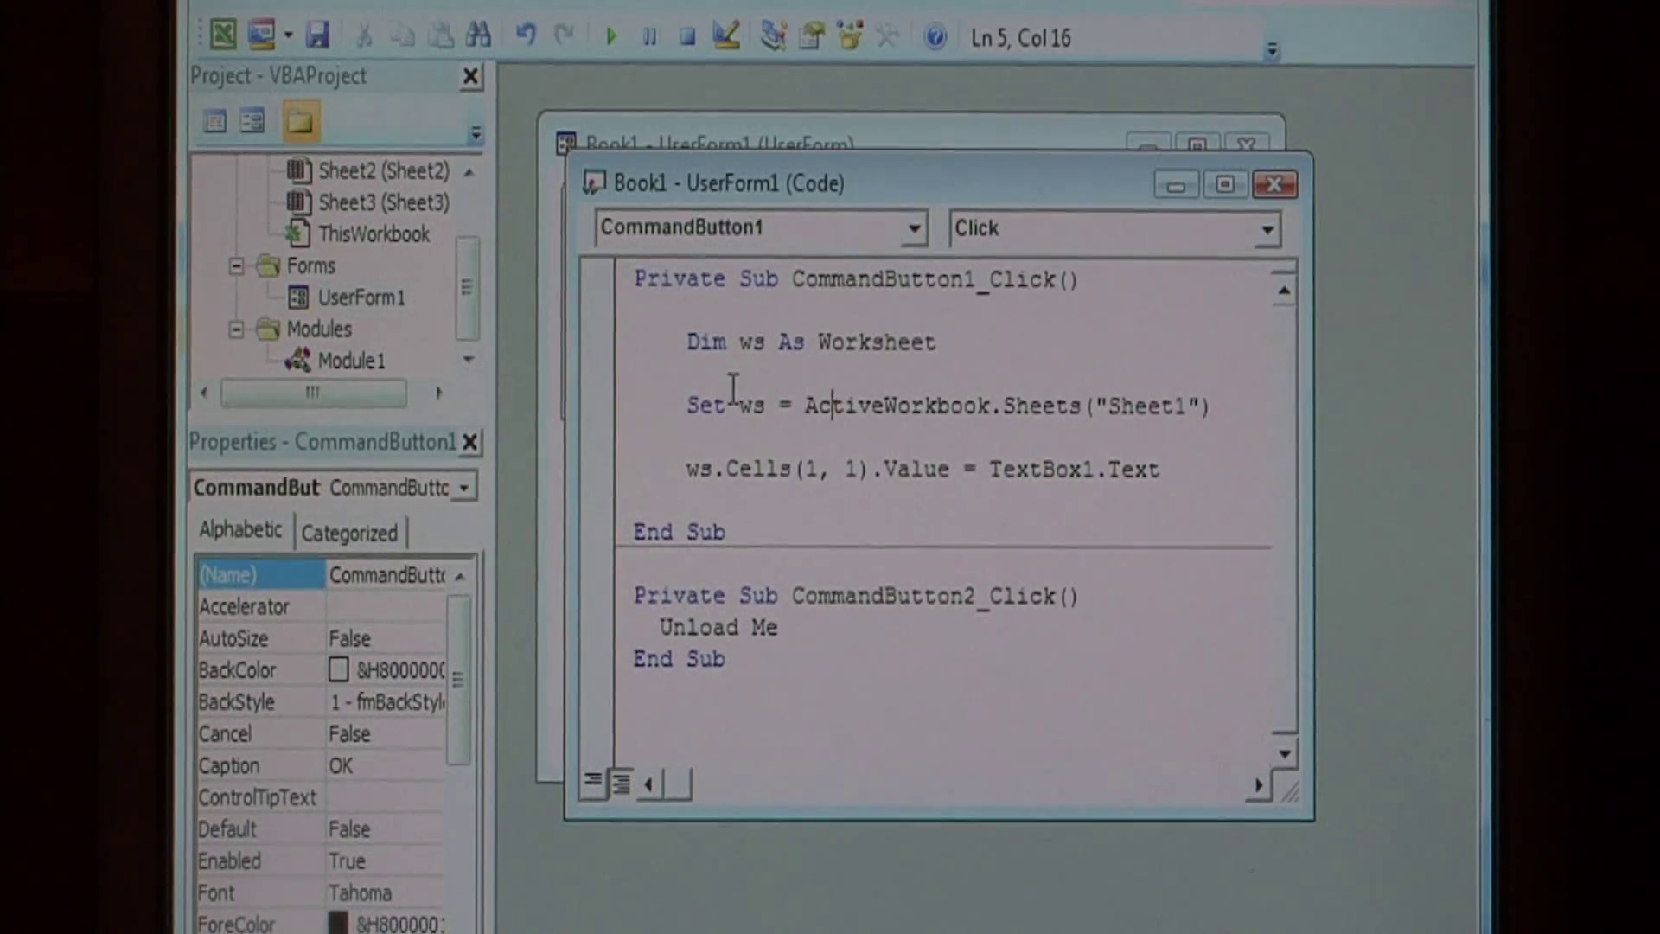
pyautogui.moveTo(680, 342); pyautogui.dragTo(953, 340)
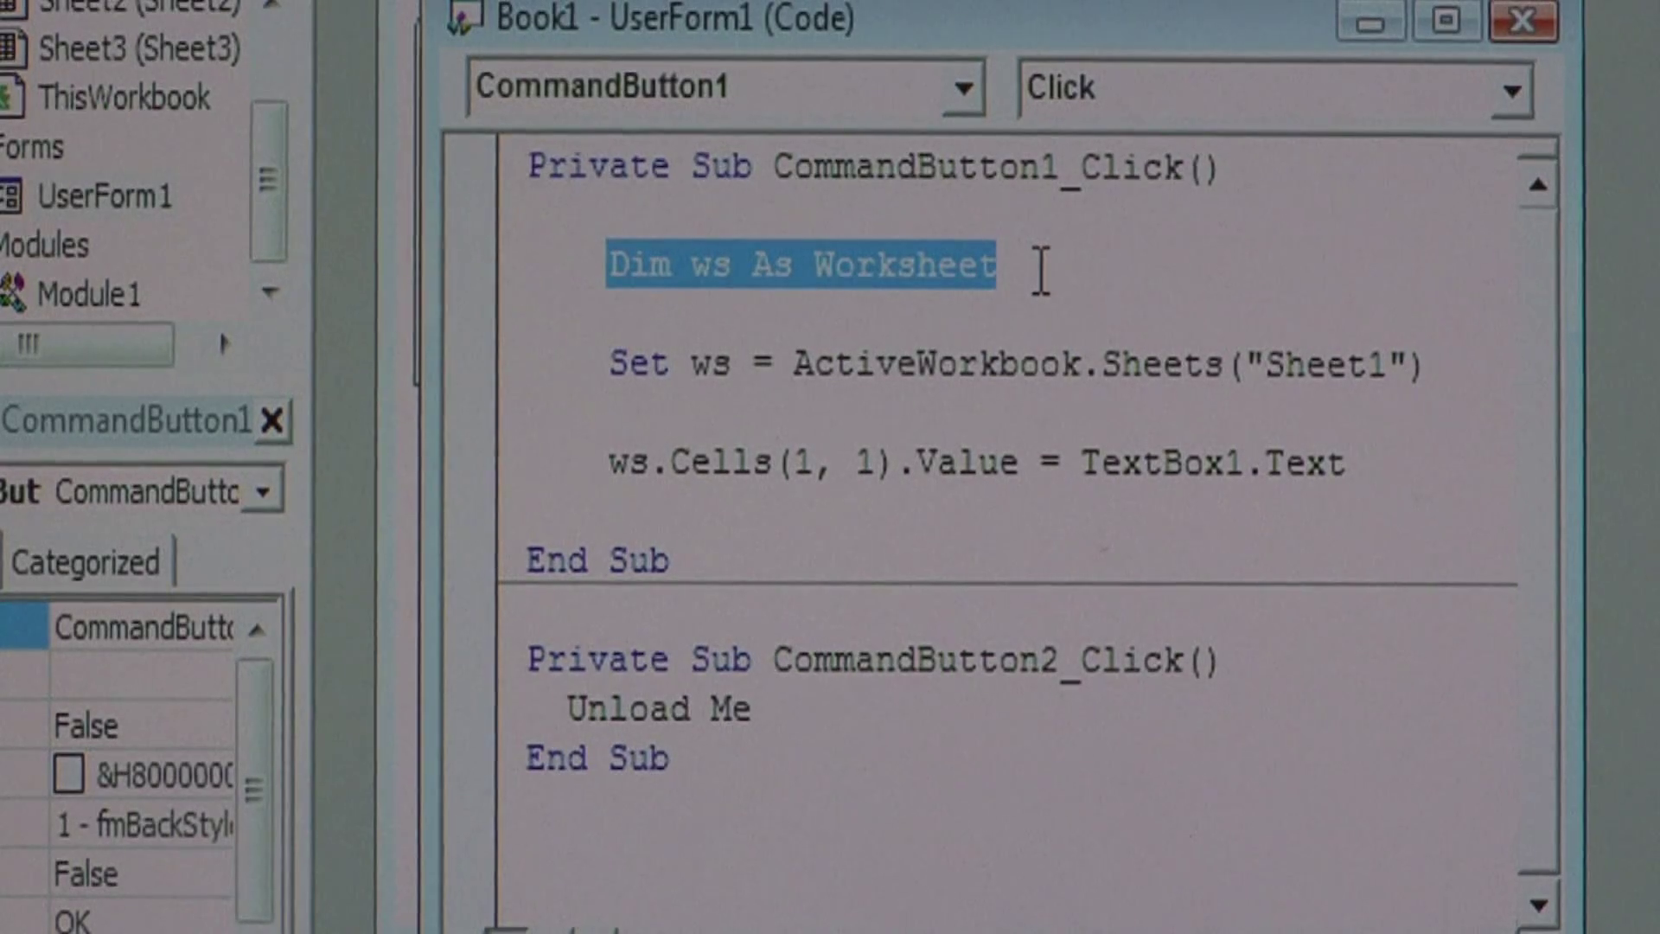
pyautogui.click(953, 265)
pyautogui.moveTo(814, 265); pyautogui.dragTo(1009, 291)
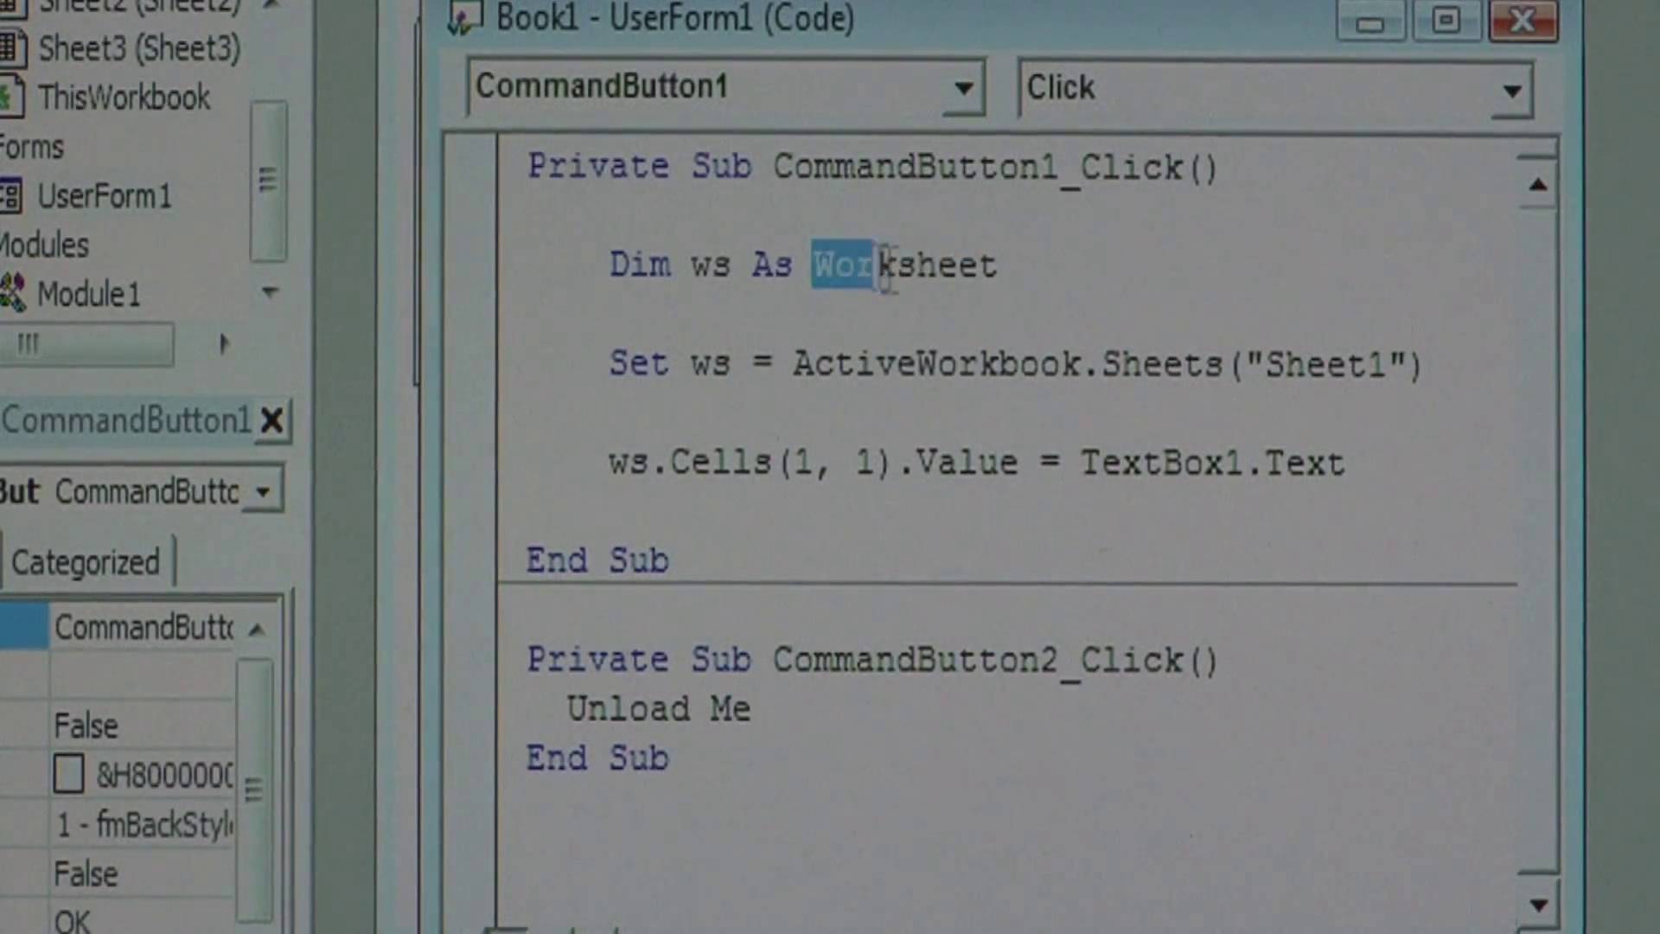
pyautogui.click(1005, 274)
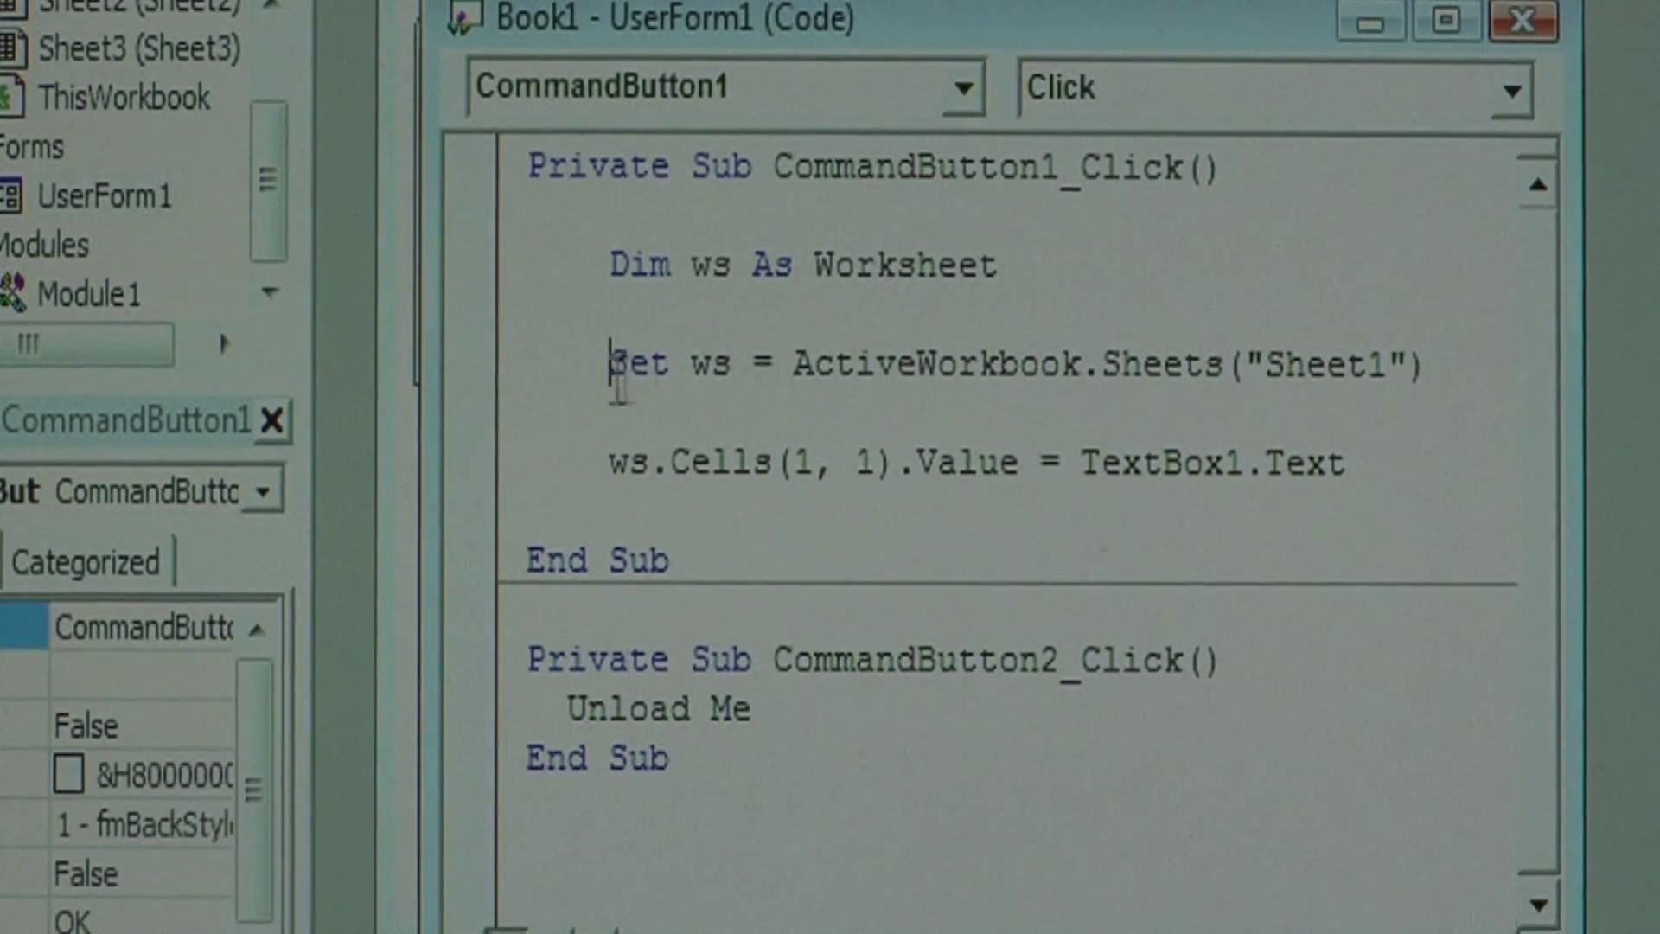
pyautogui.moveTo(688, 365); pyautogui.dragTo(1086, 369)
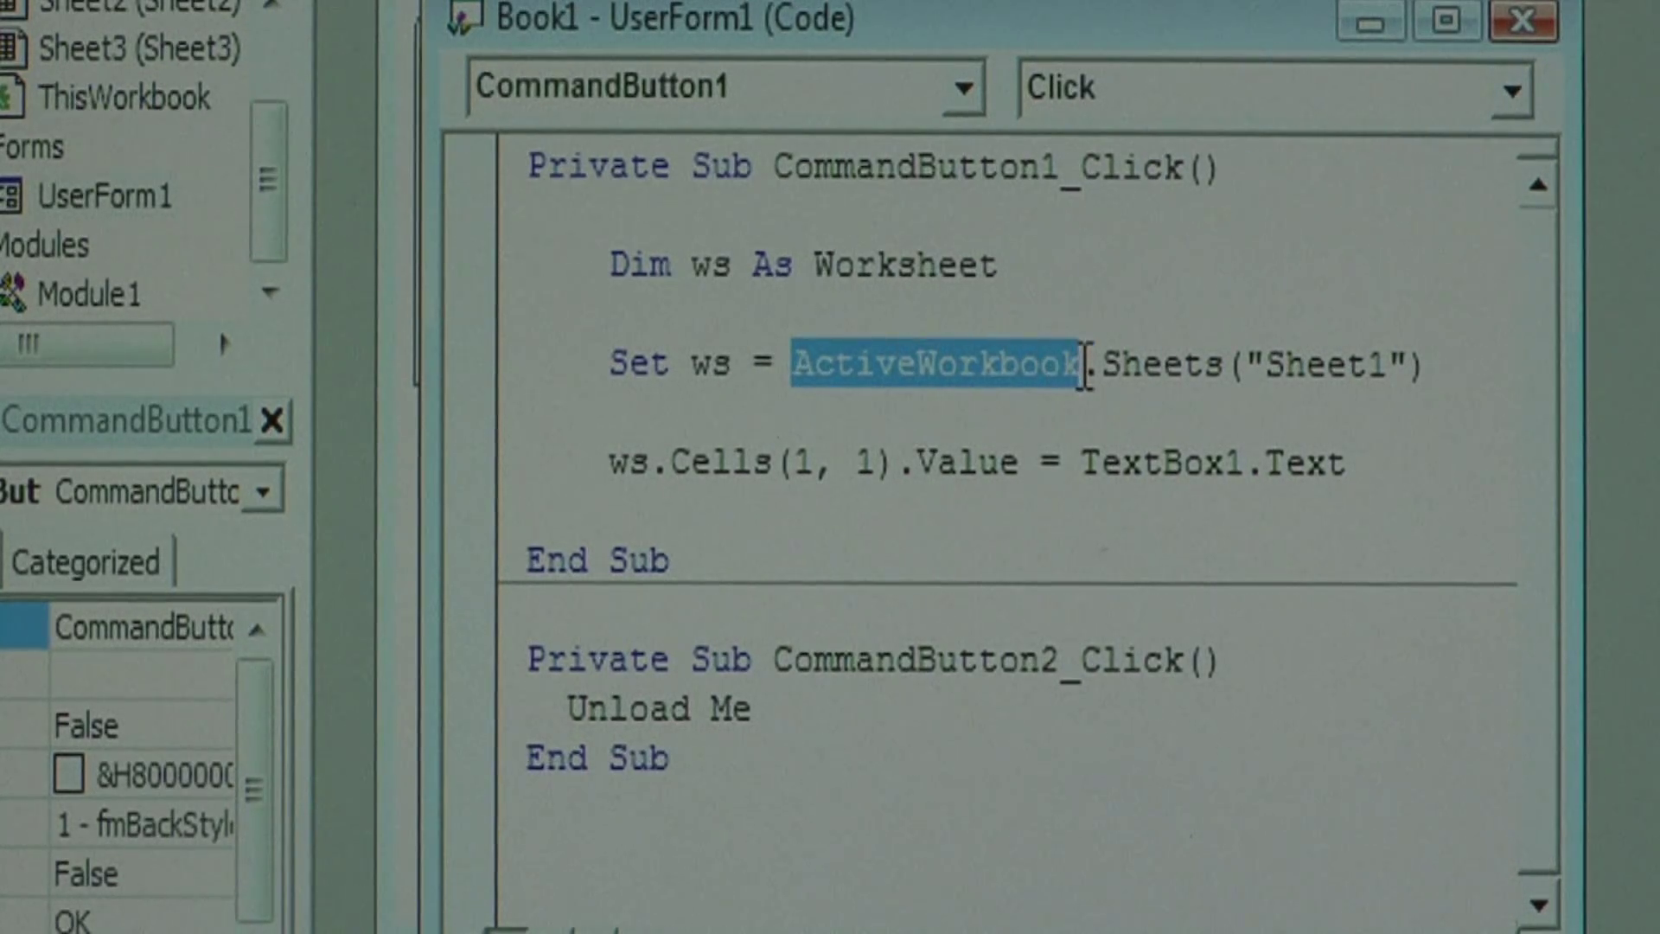
pyautogui.moveTo(1102, 365); pyautogui.dragTo(1384, 364)
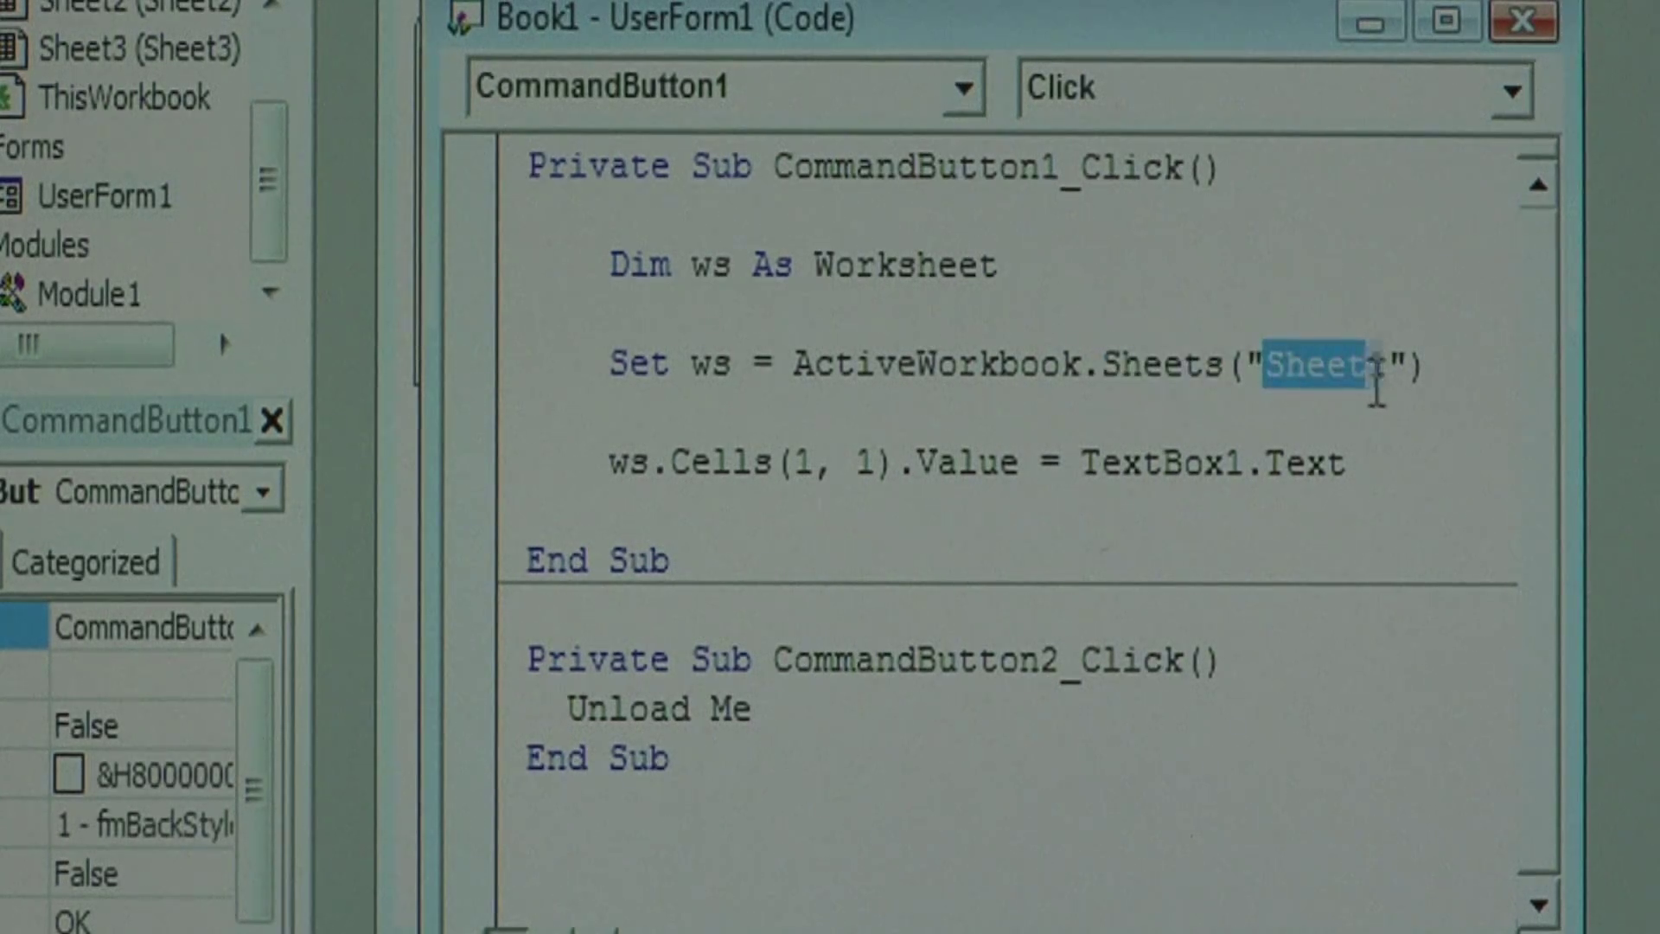
pyautogui.click(1378, 412)
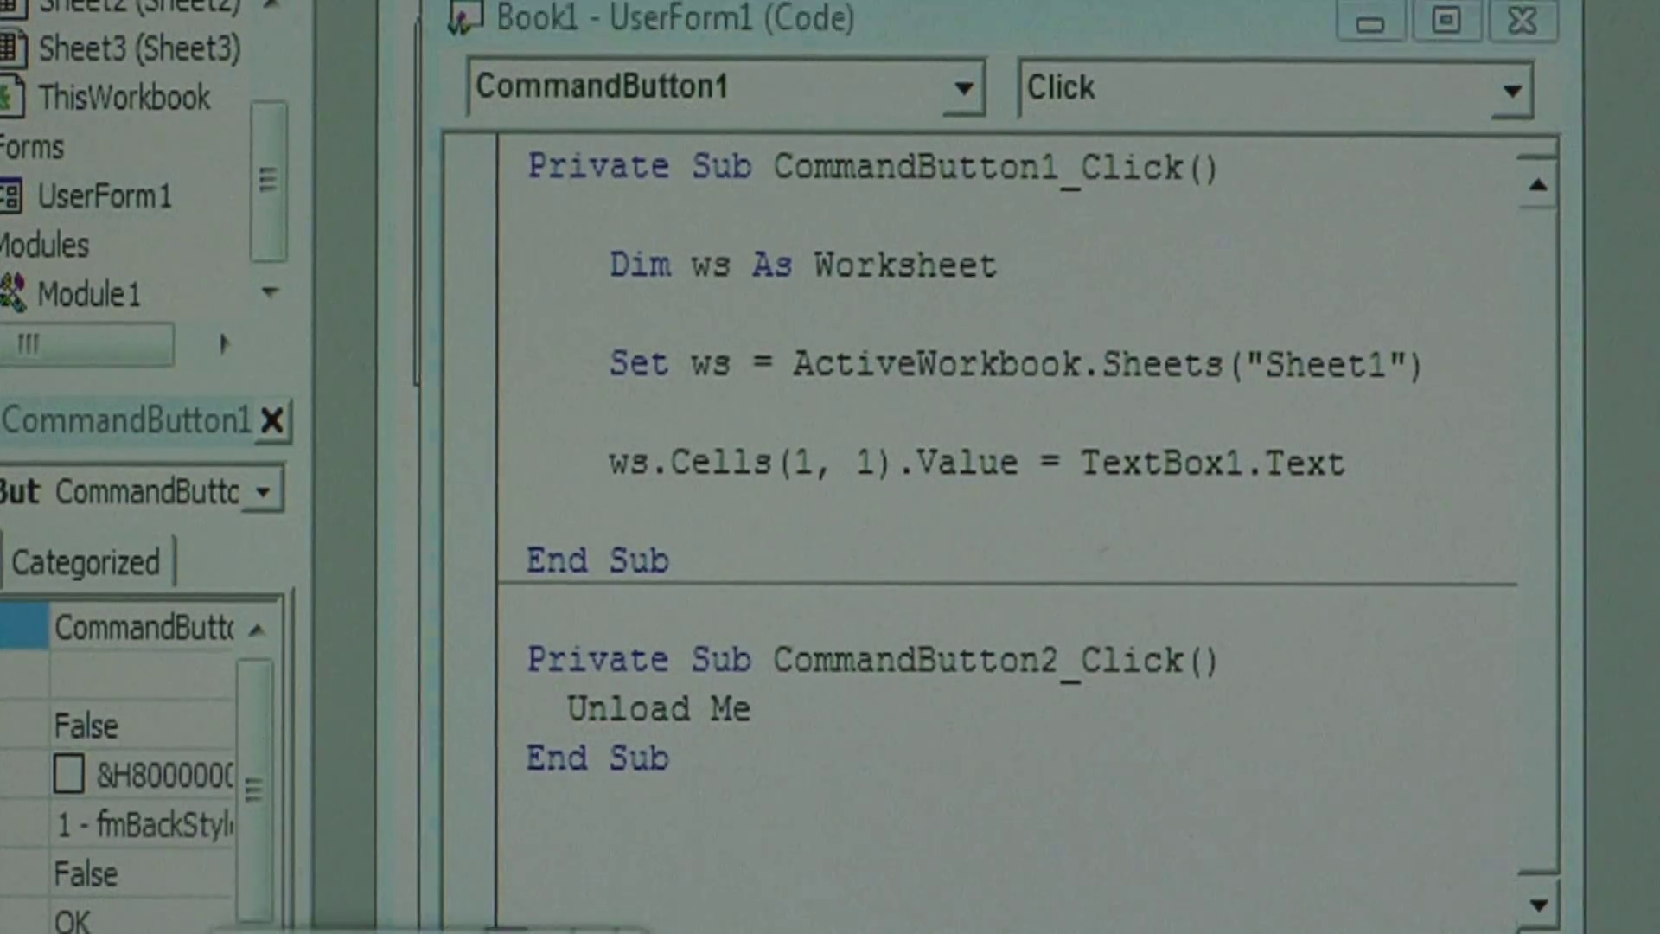
# Switch to Excel, check Sheet2 and Sheet3, then return to the empty Sheet1
pyautogui.hotkey('alt', 'F11')
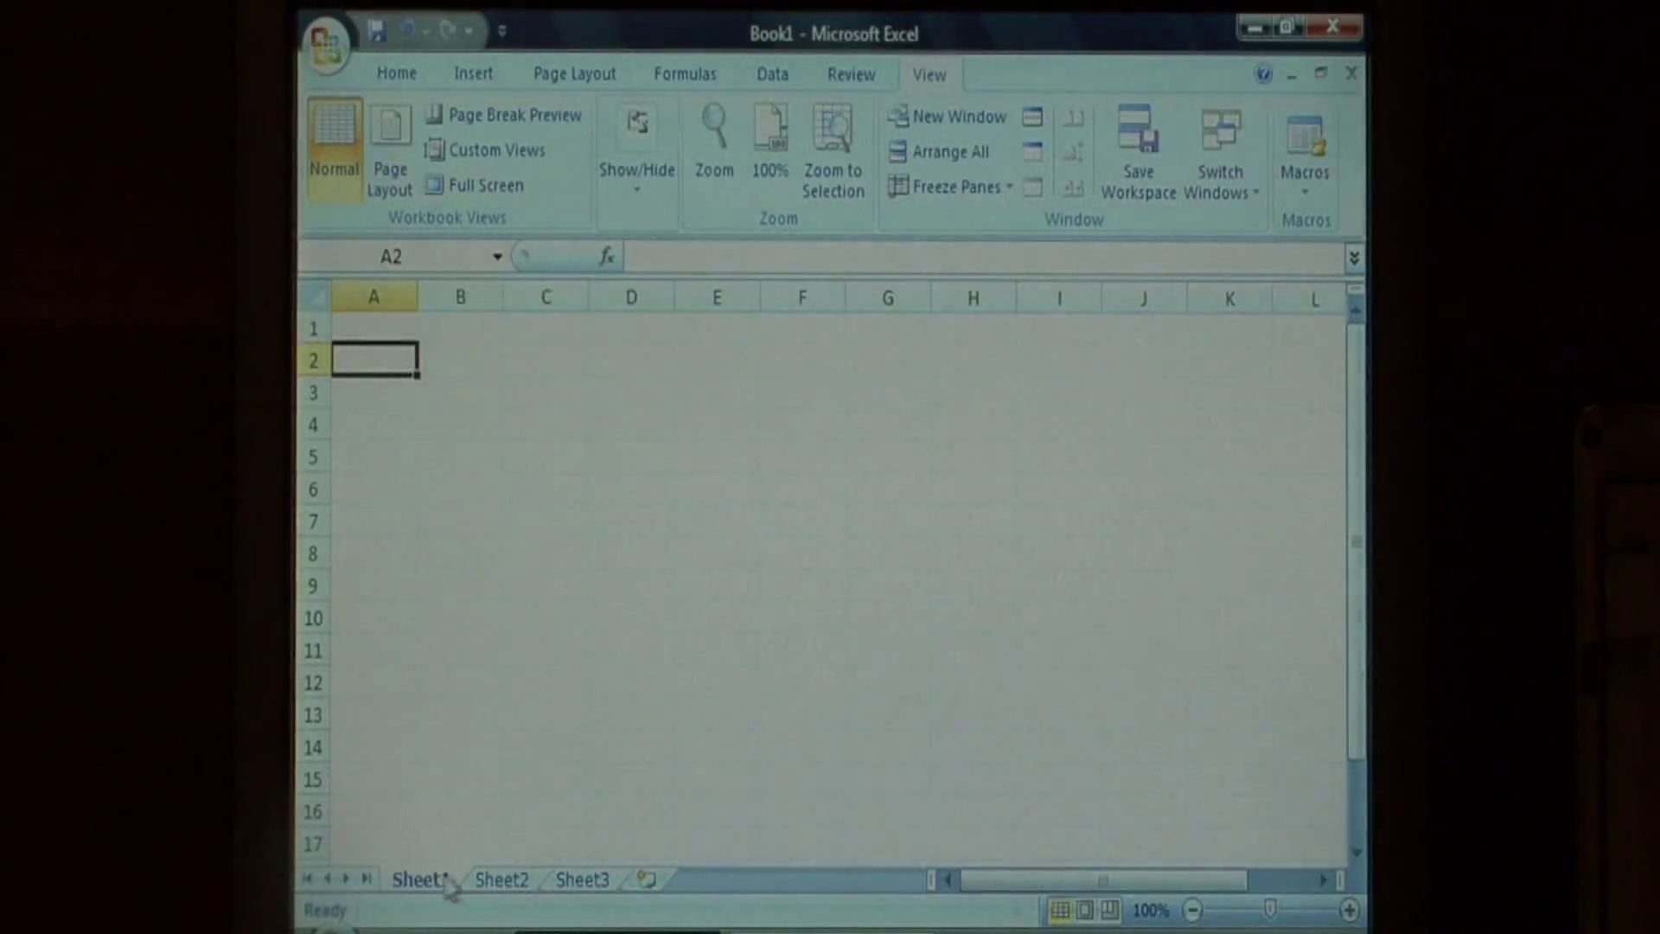
pyautogui.click(501, 879)
pyautogui.click(582, 880)
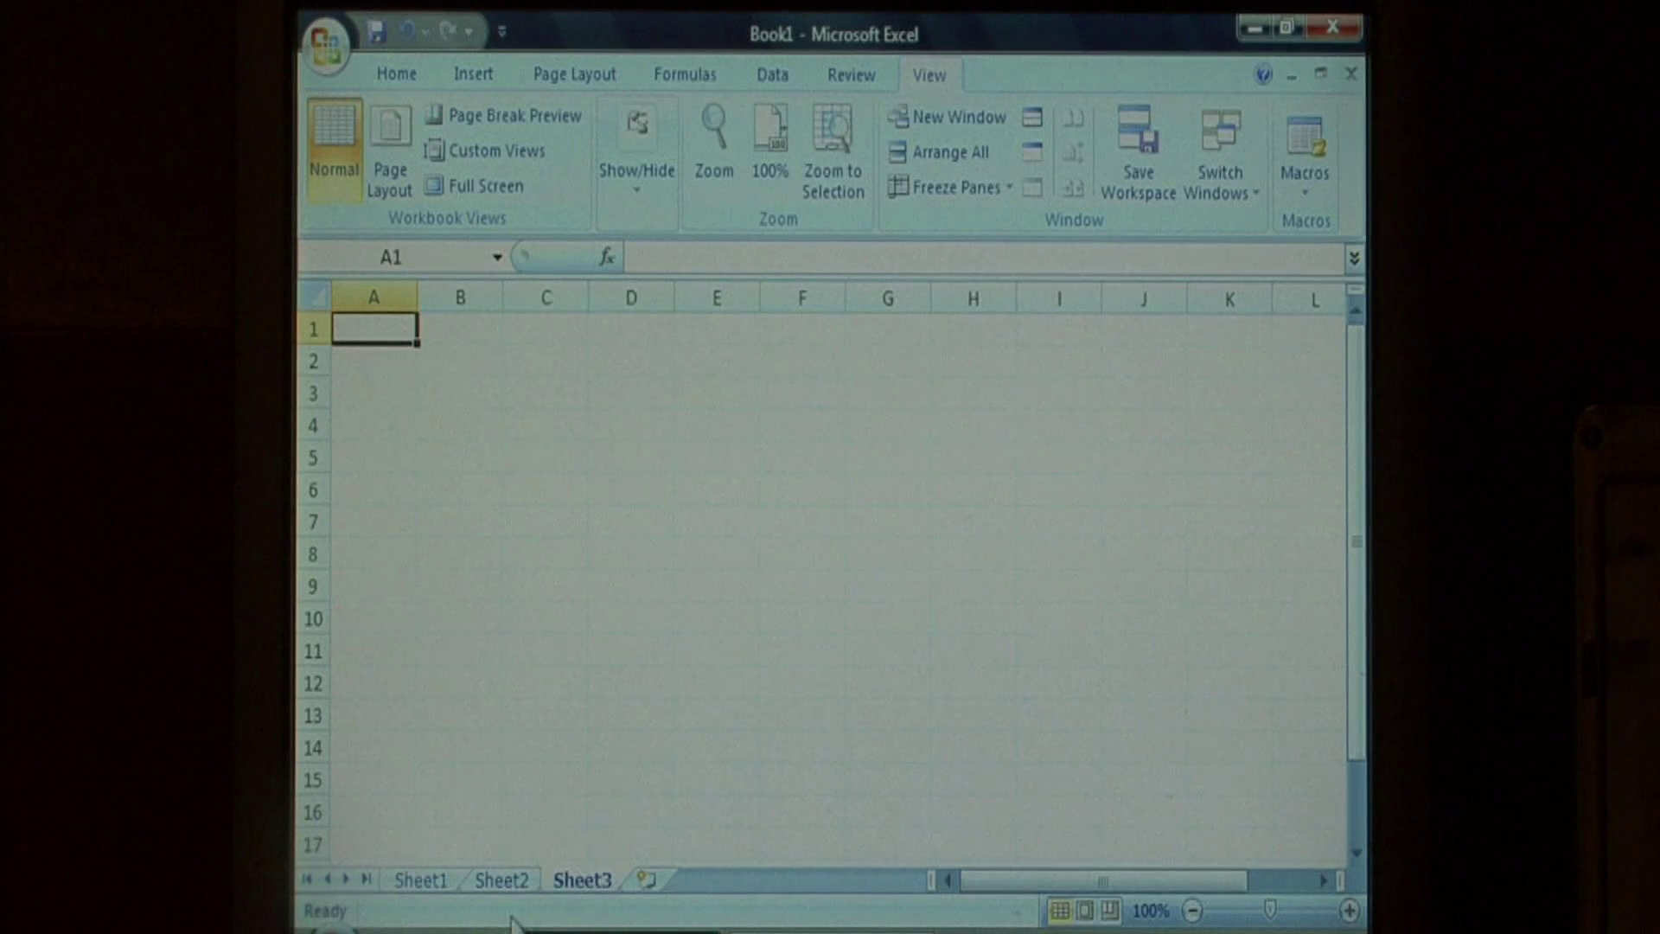
pyautogui.click(420, 879)
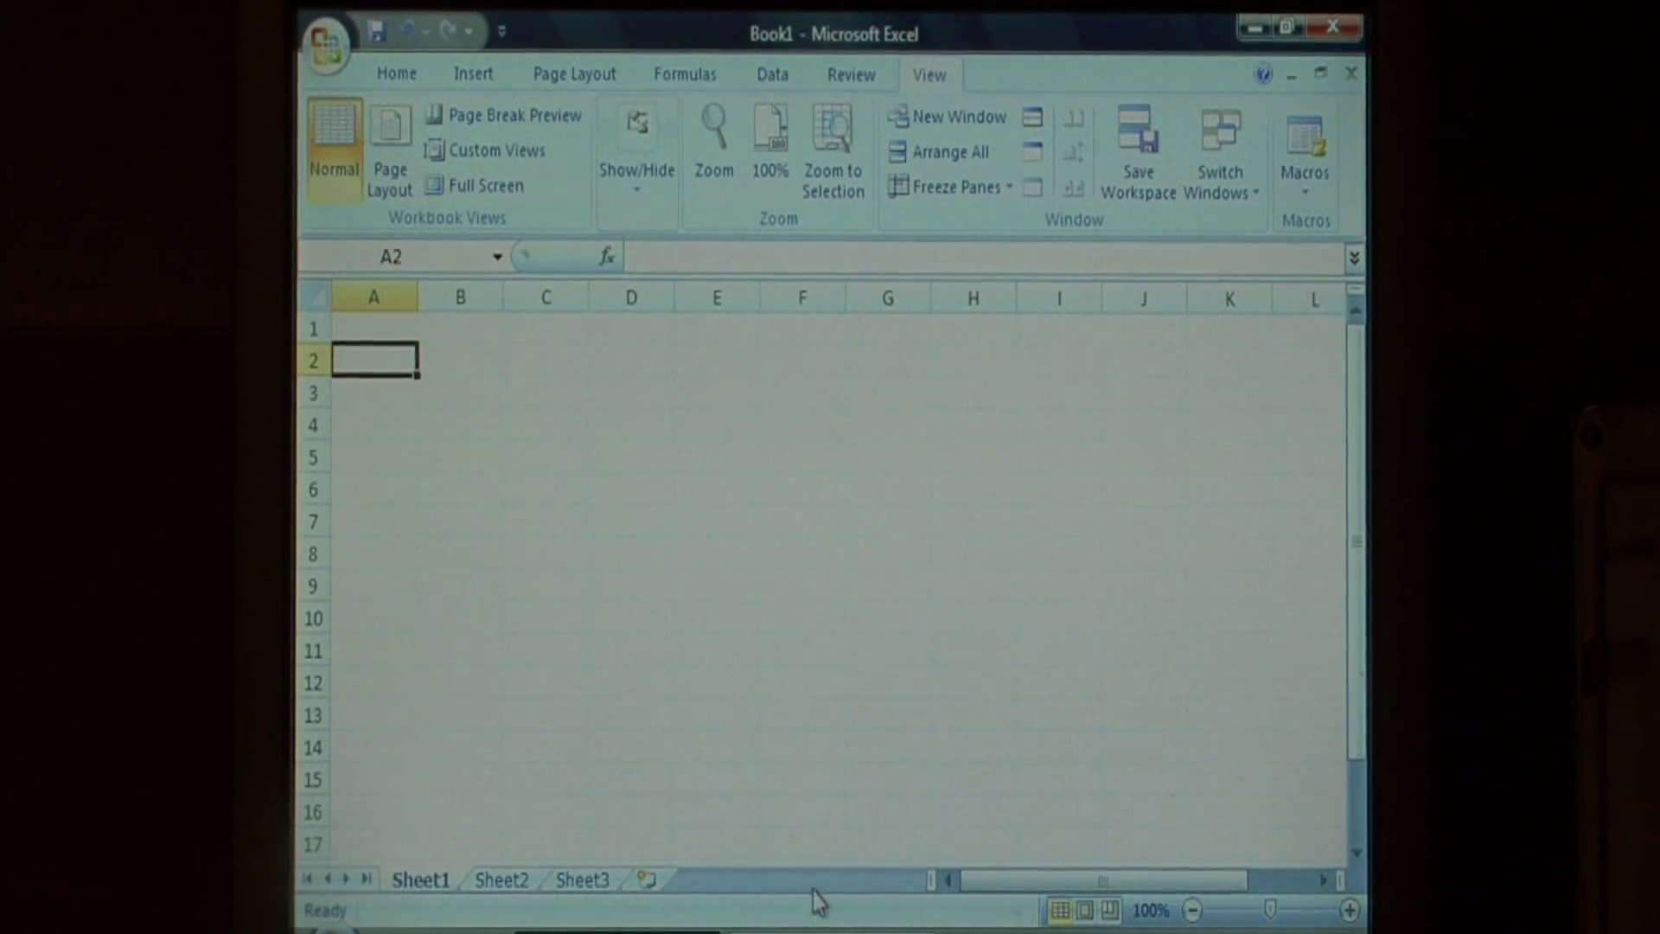
# Back in the VBA editor, highlight ws, ws.Cells(1, 1).Value and TextBox1.Text in turn
pyautogui.hotkey('alt', 'F11')
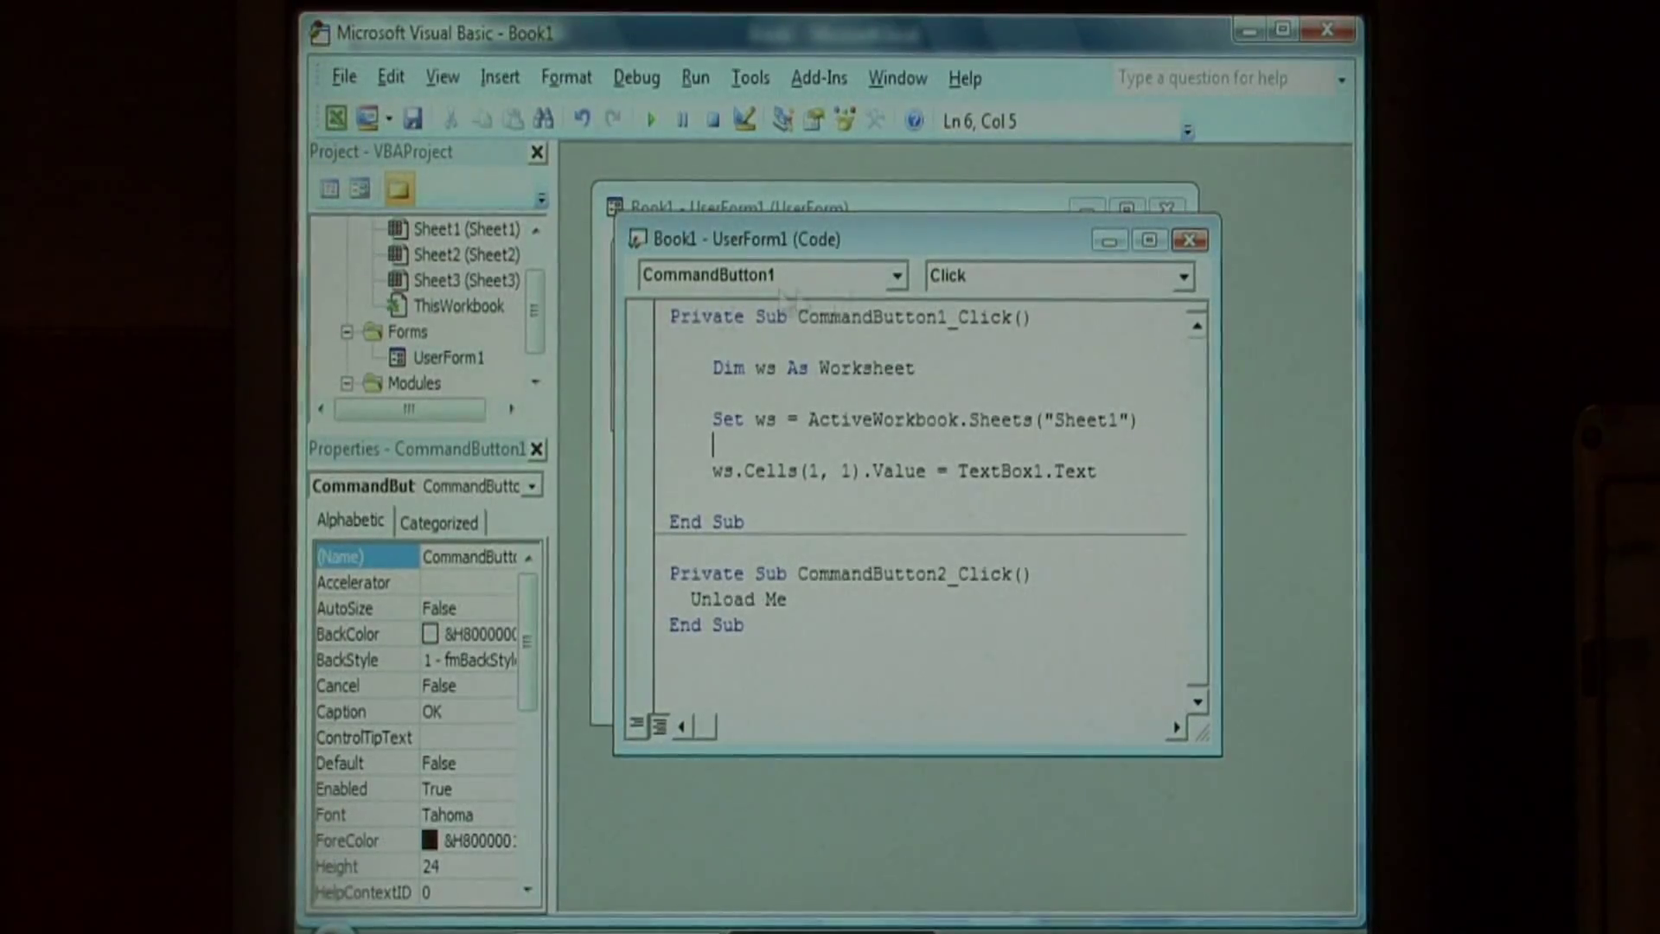
pyautogui.doubleClick(751, 420)
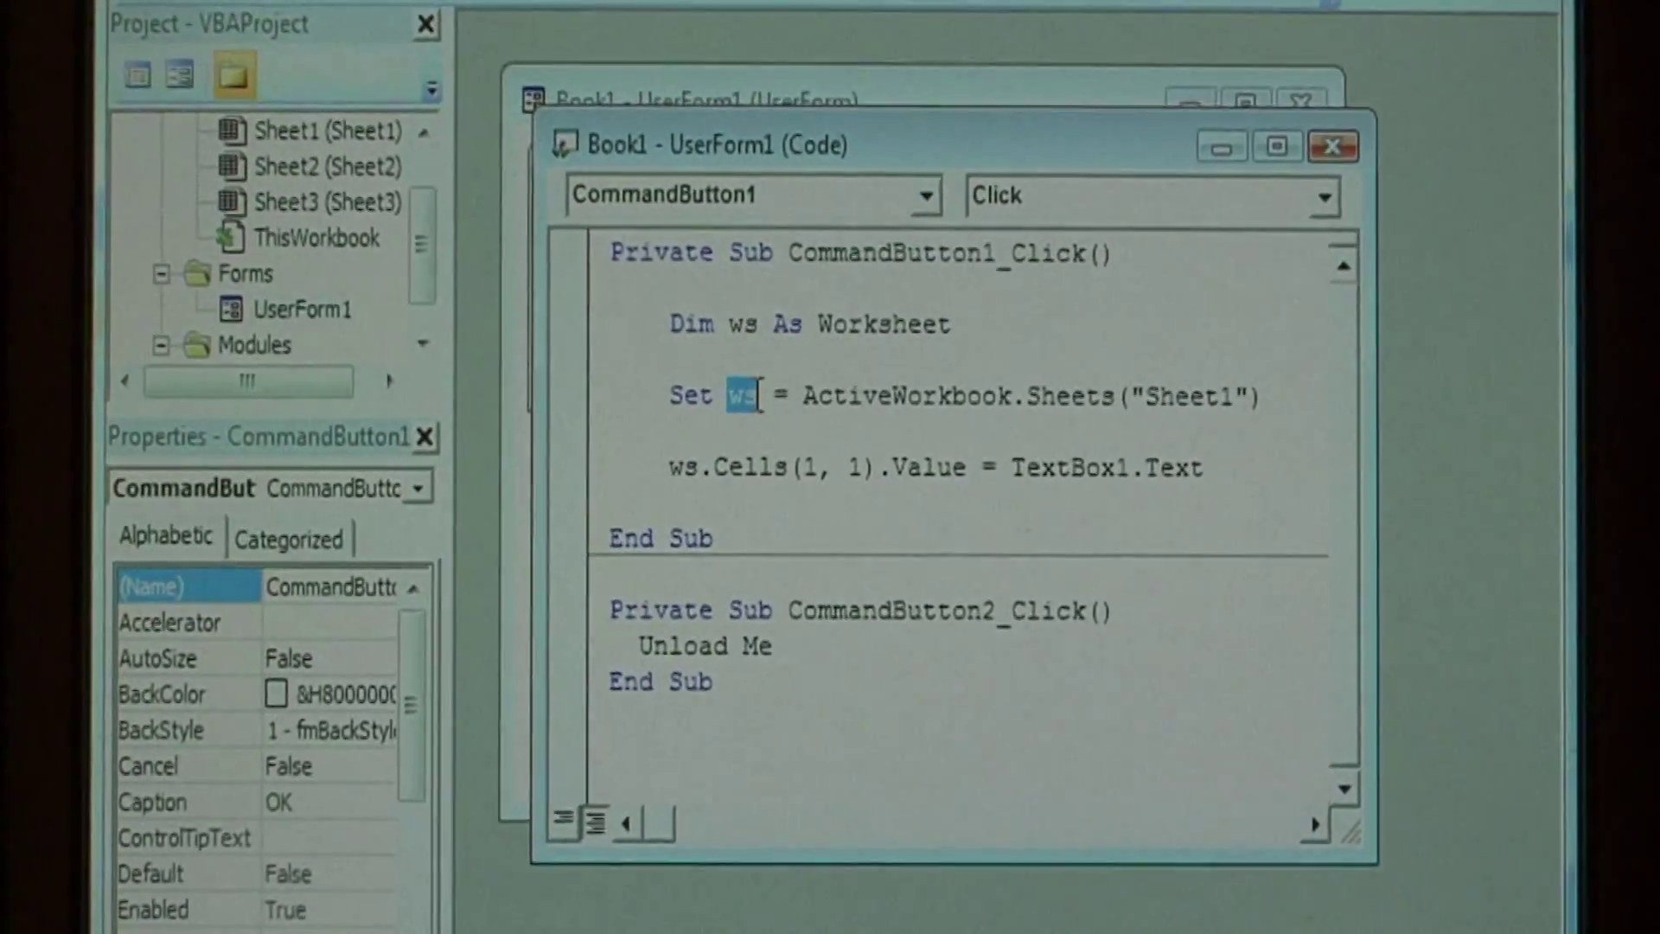
pyautogui.click(768, 405)
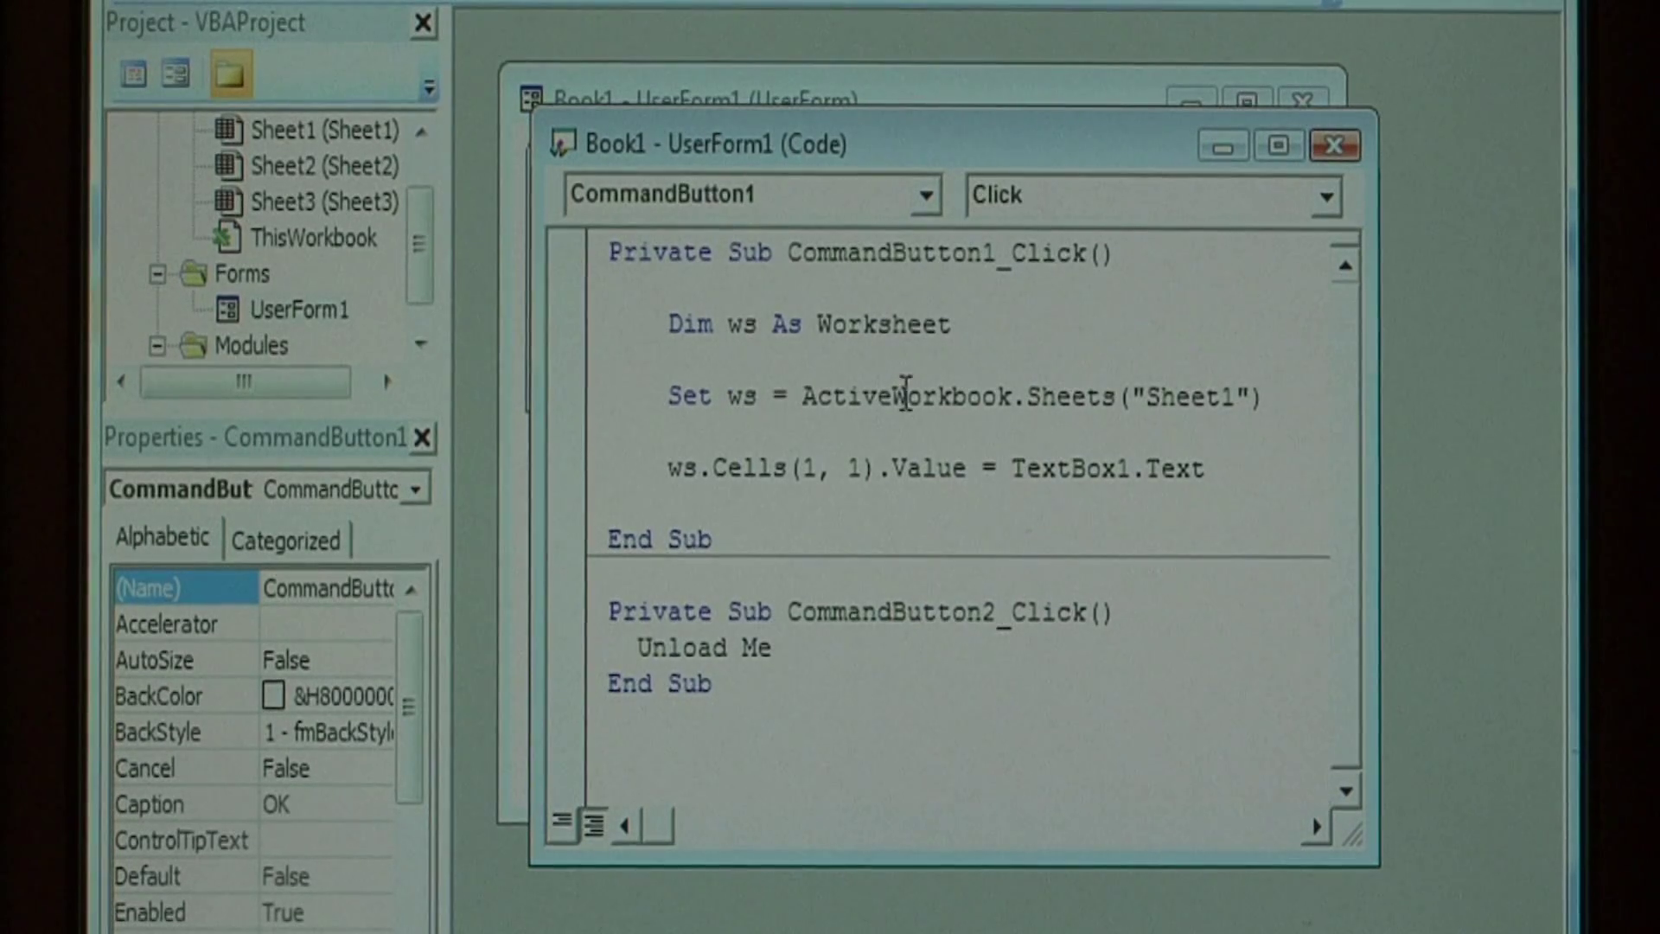
pyautogui.moveTo(665, 469); pyautogui.dragTo(963, 461)
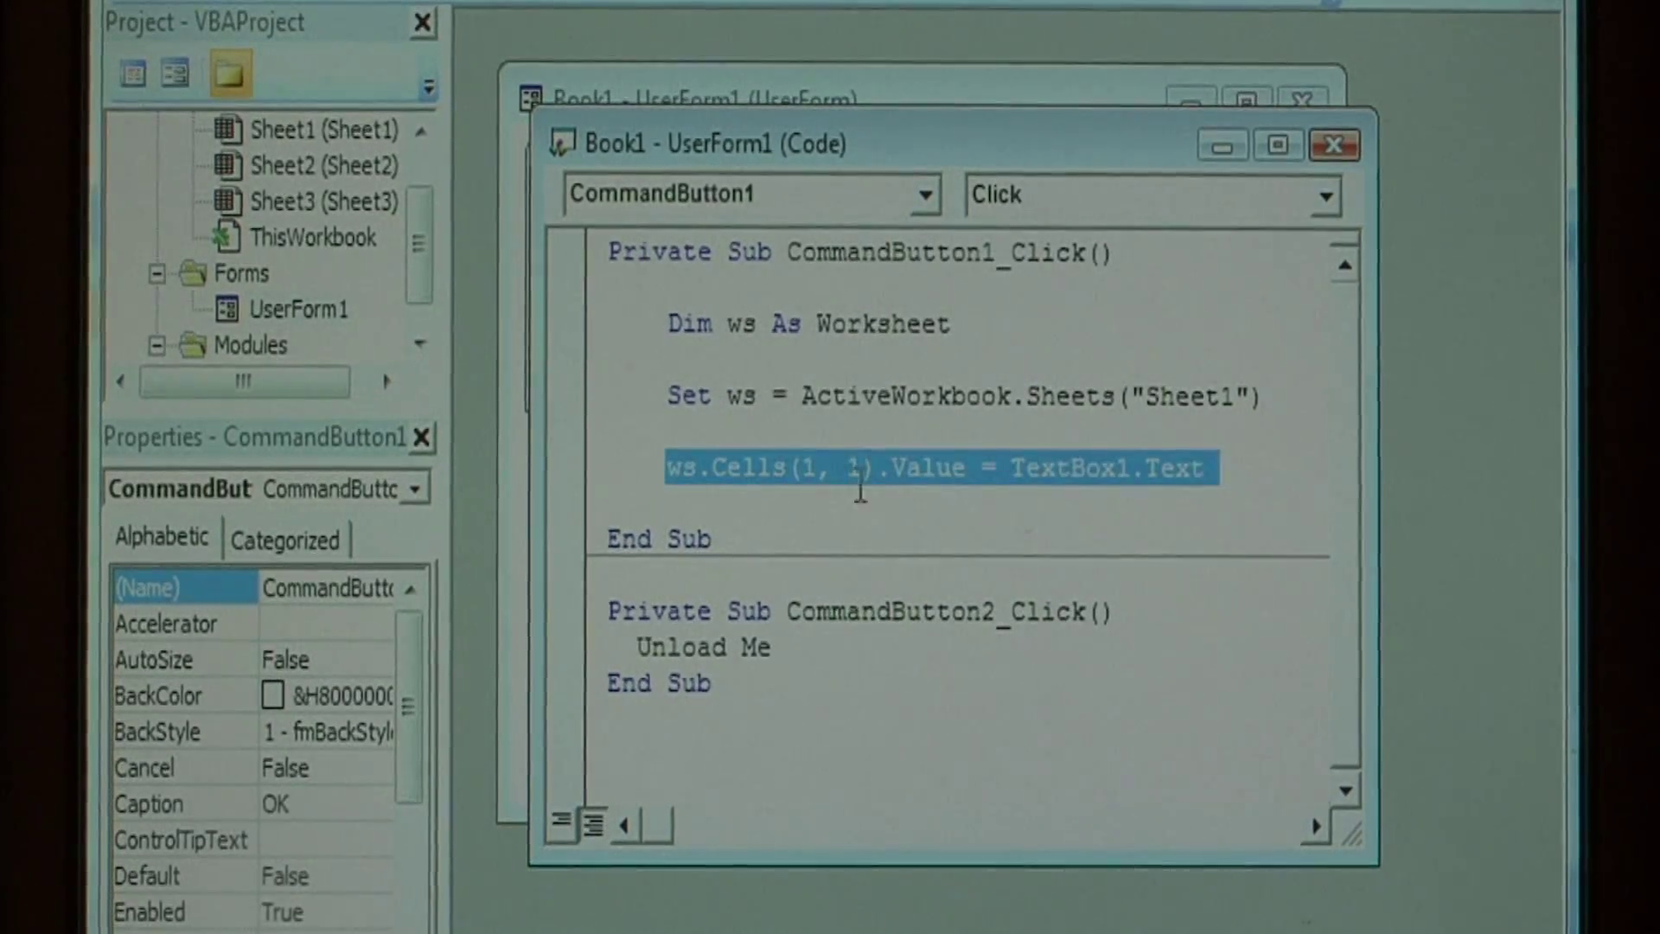
pyautogui.click(818, 469)
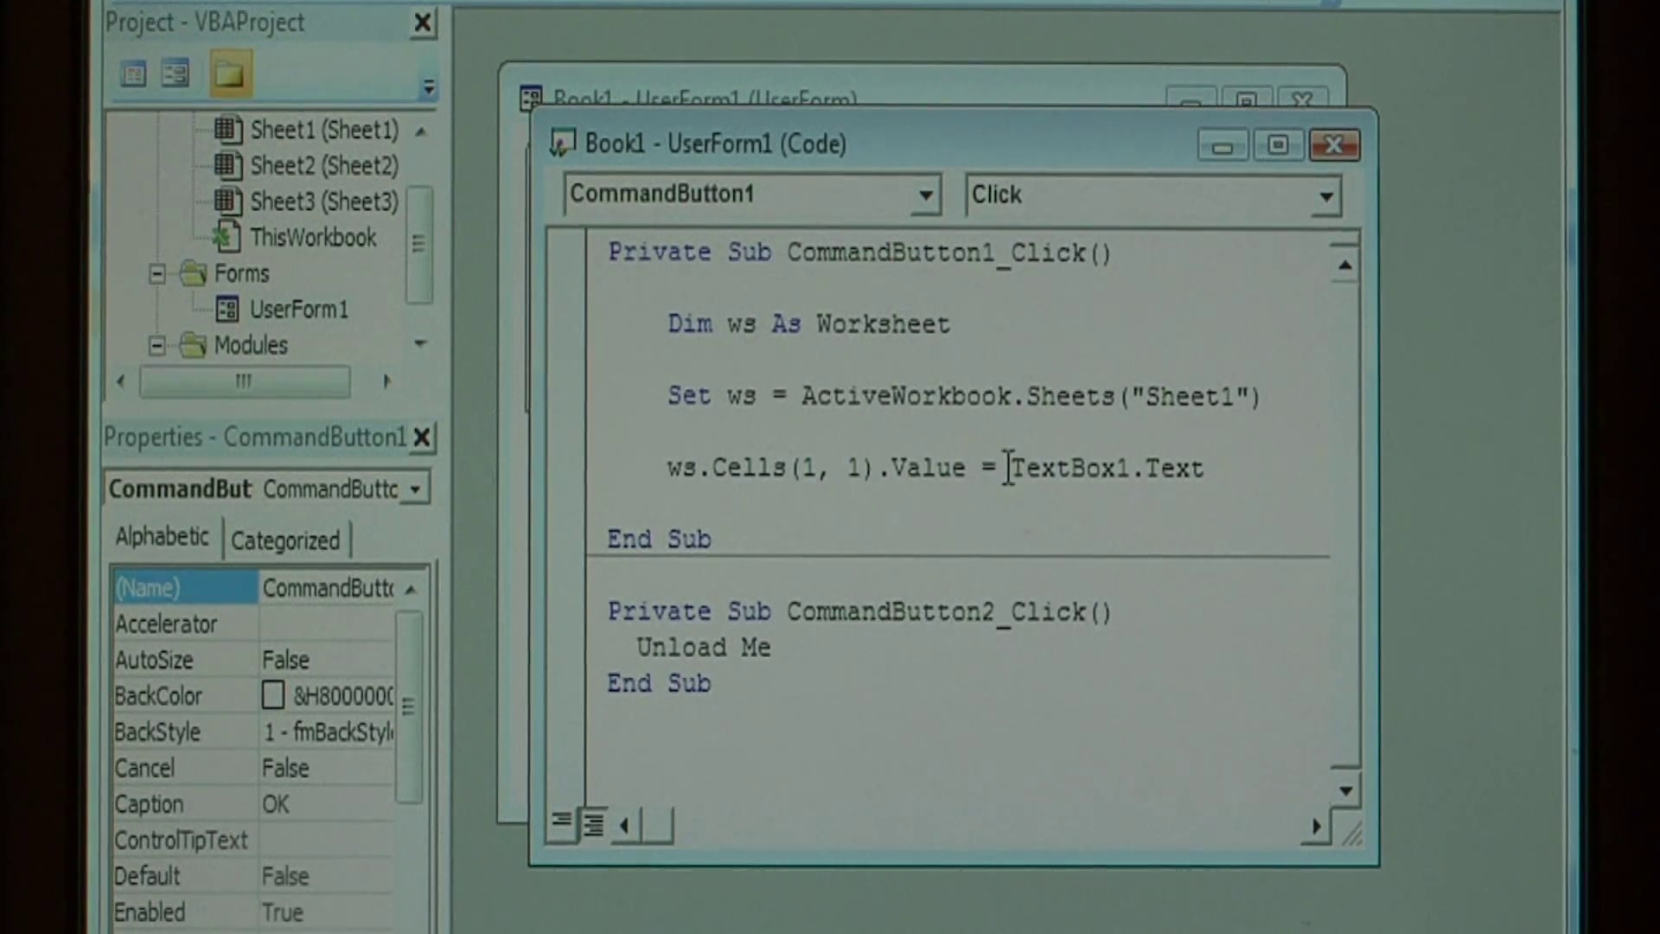
pyautogui.moveTo(1008, 466)
pyautogui.mouseDown()
pyautogui.moveTo(1111, 452)
pyautogui.moveTo(1194, 469)
pyautogui.mouseUp()
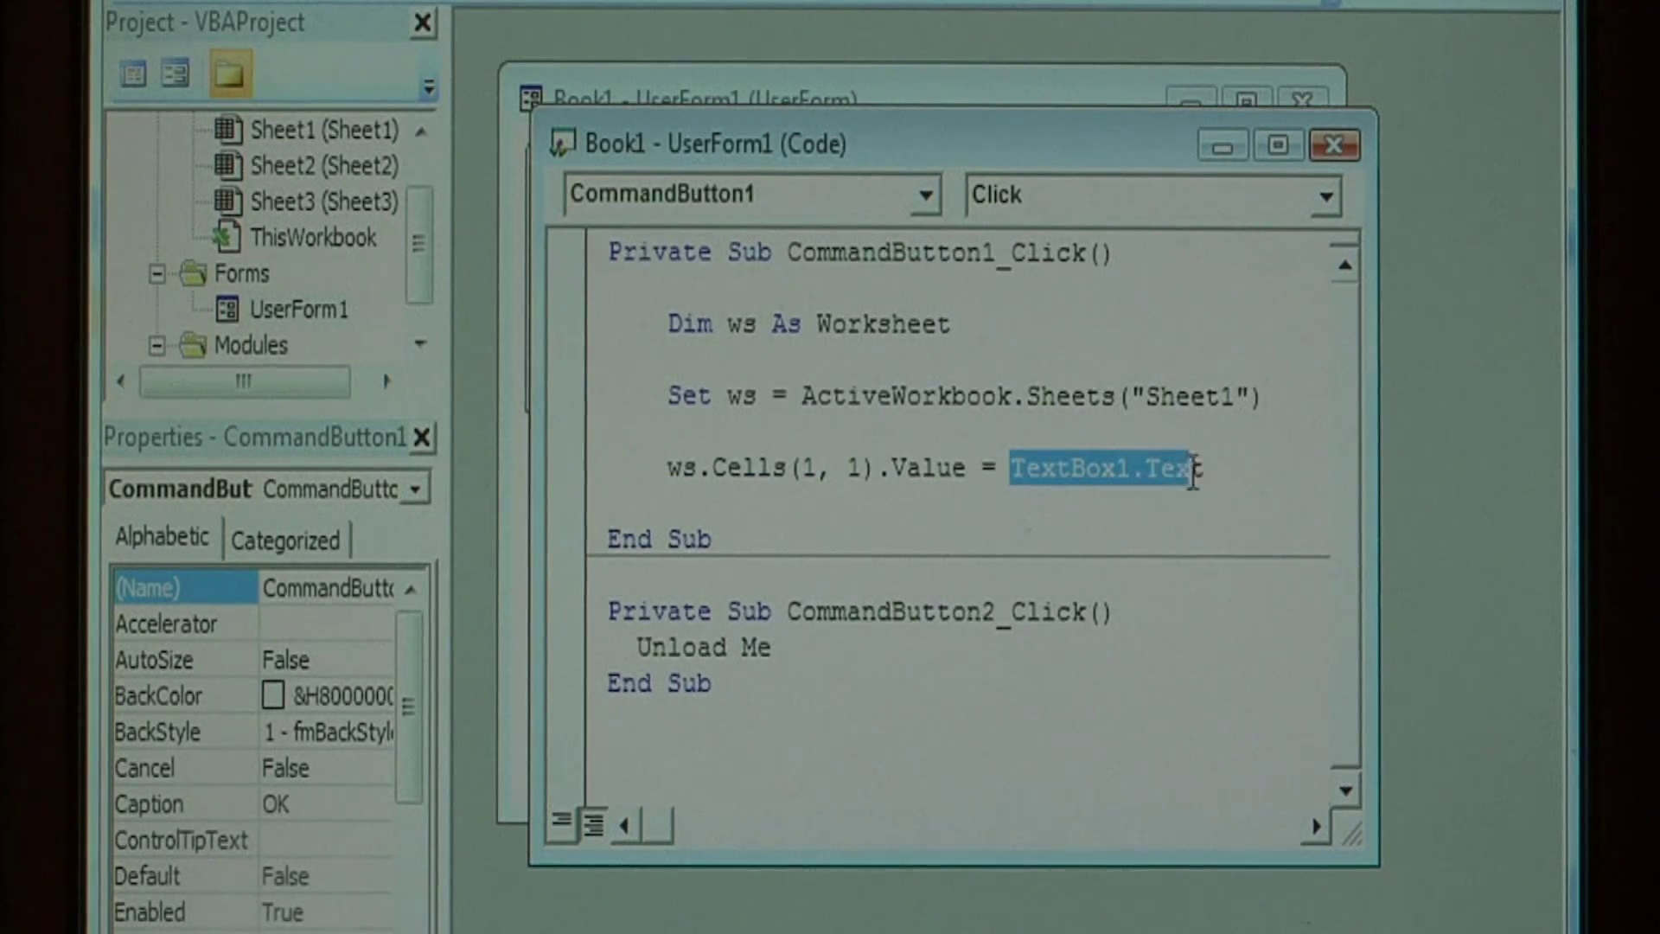
pyautogui.click(1213, 468)
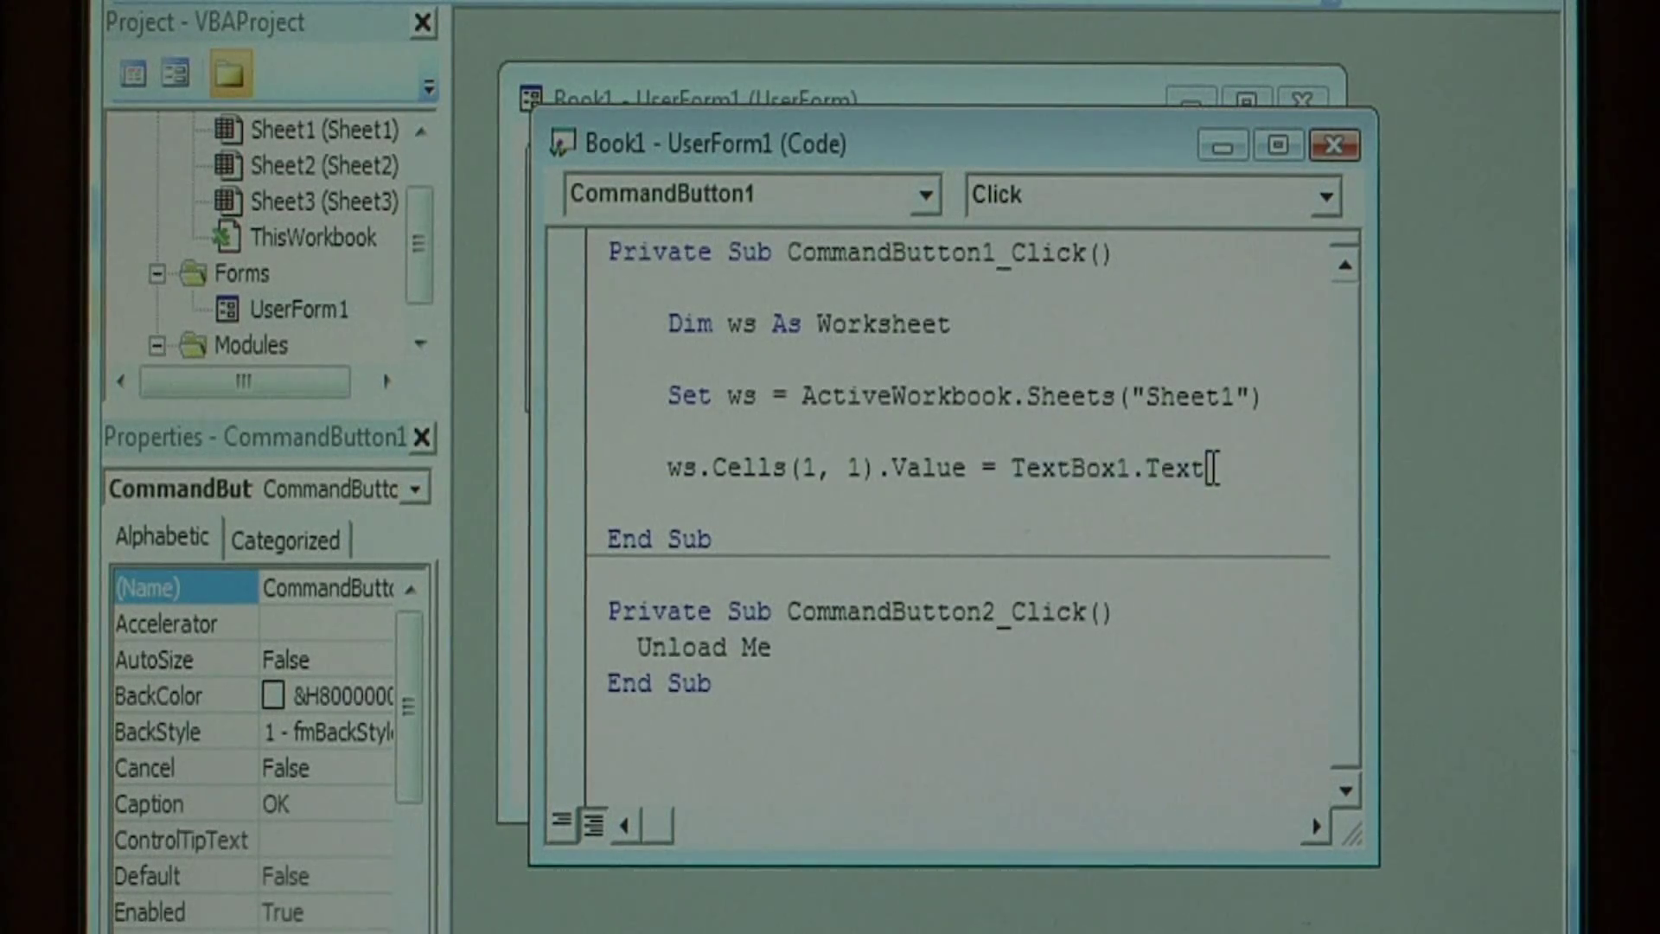
pyautogui.click(875, 92)
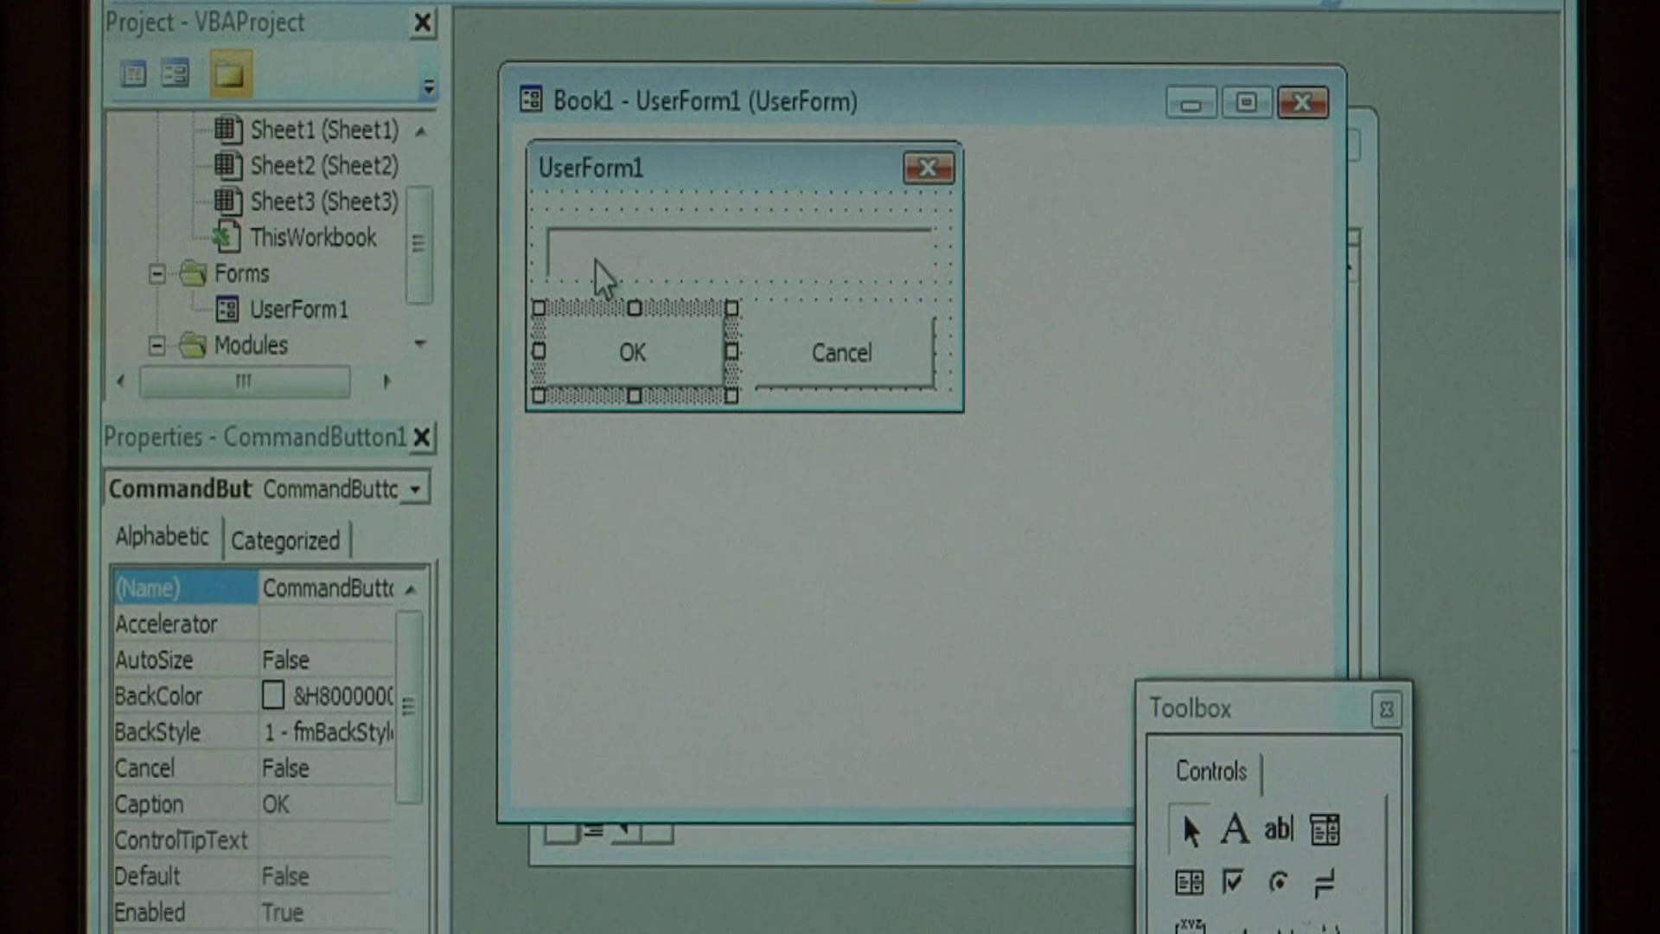
pyautogui.click(773, 269)
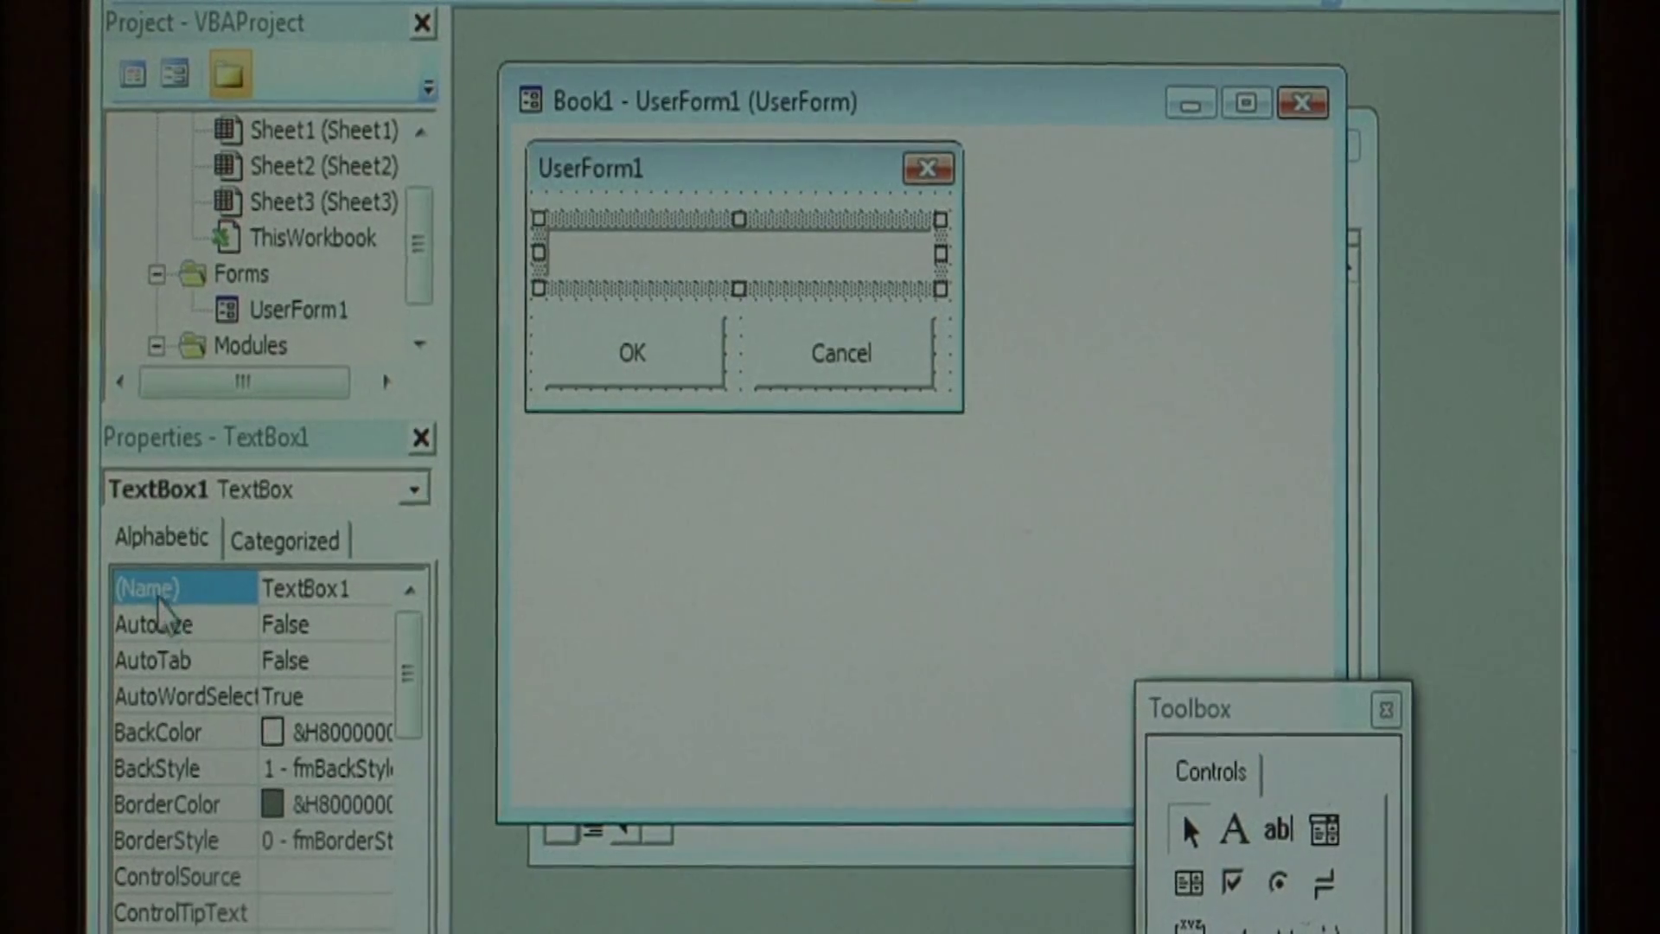
pyautogui.moveTo(347, 588); pyautogui.dragTo(269, 591)
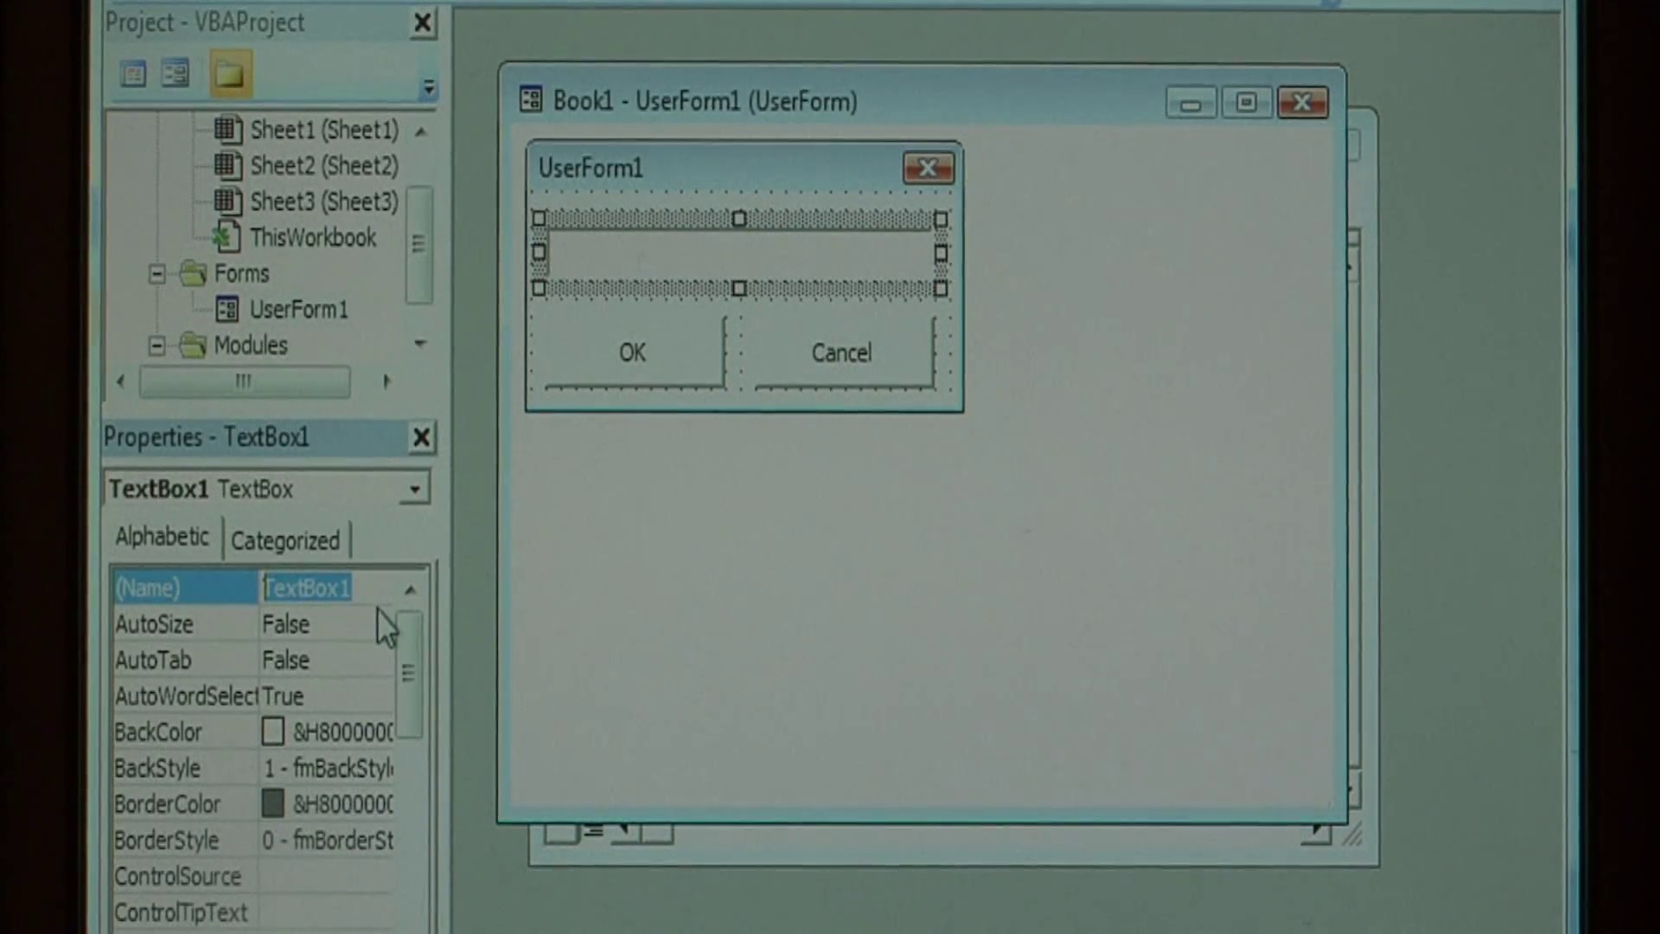
pyautogui.write('myTe')
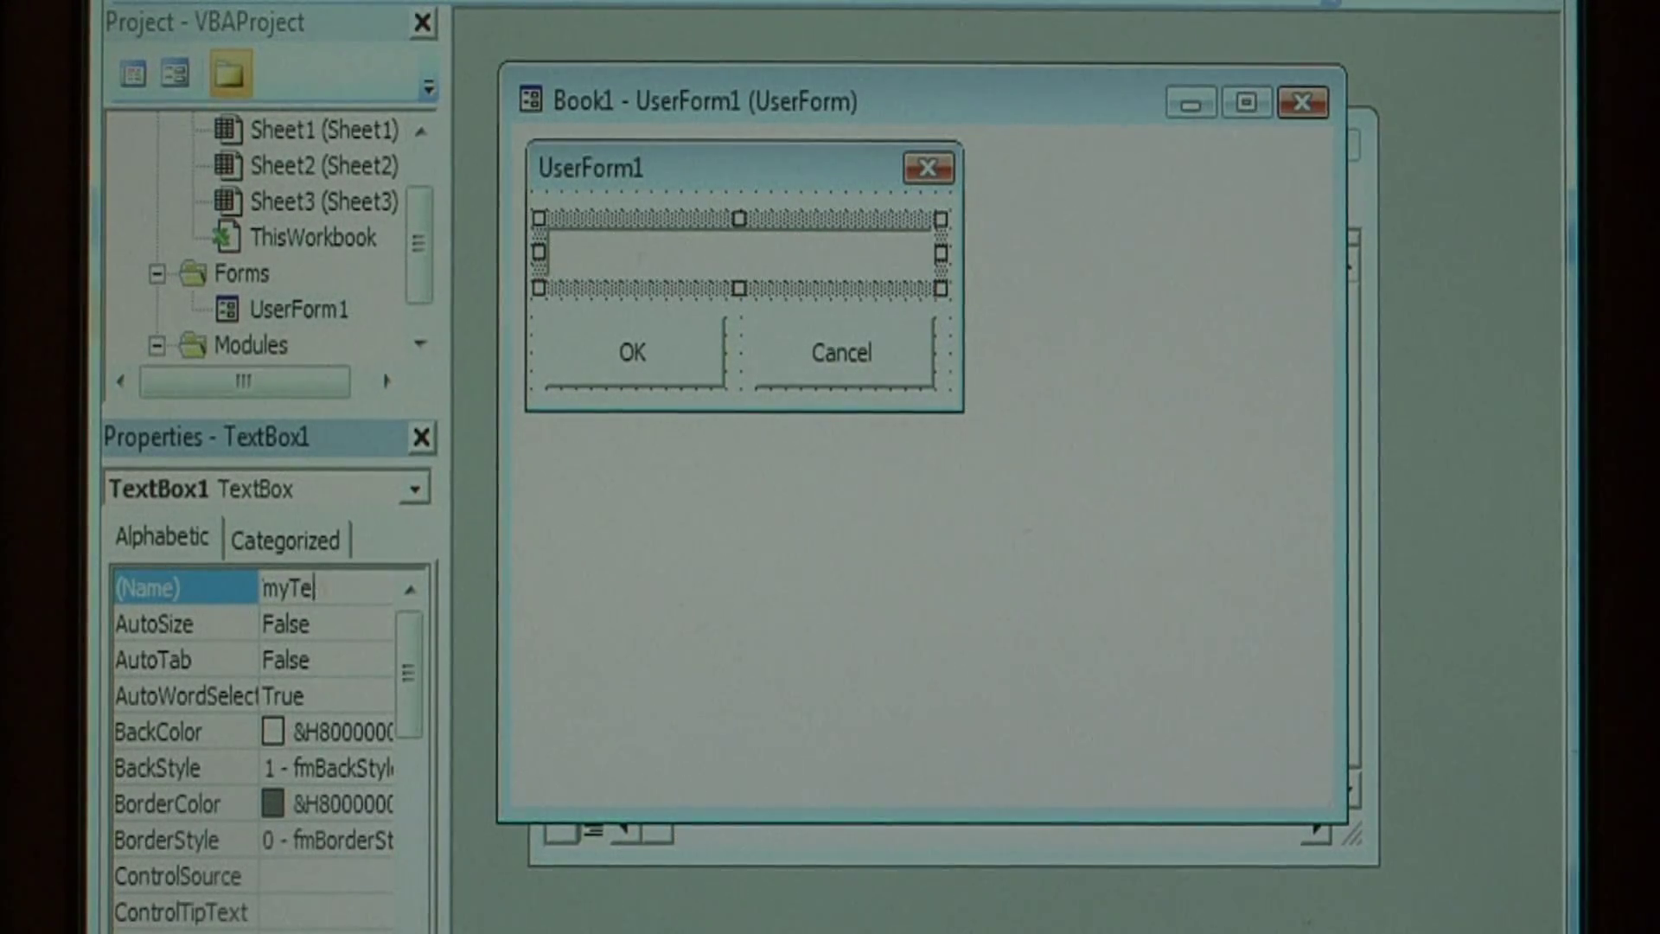
pyautogui.press('BackSpace')
pyautogui.press('BackSpace')
pyautogui.press('BackSpace')
pyautogui.write('TextBox1')
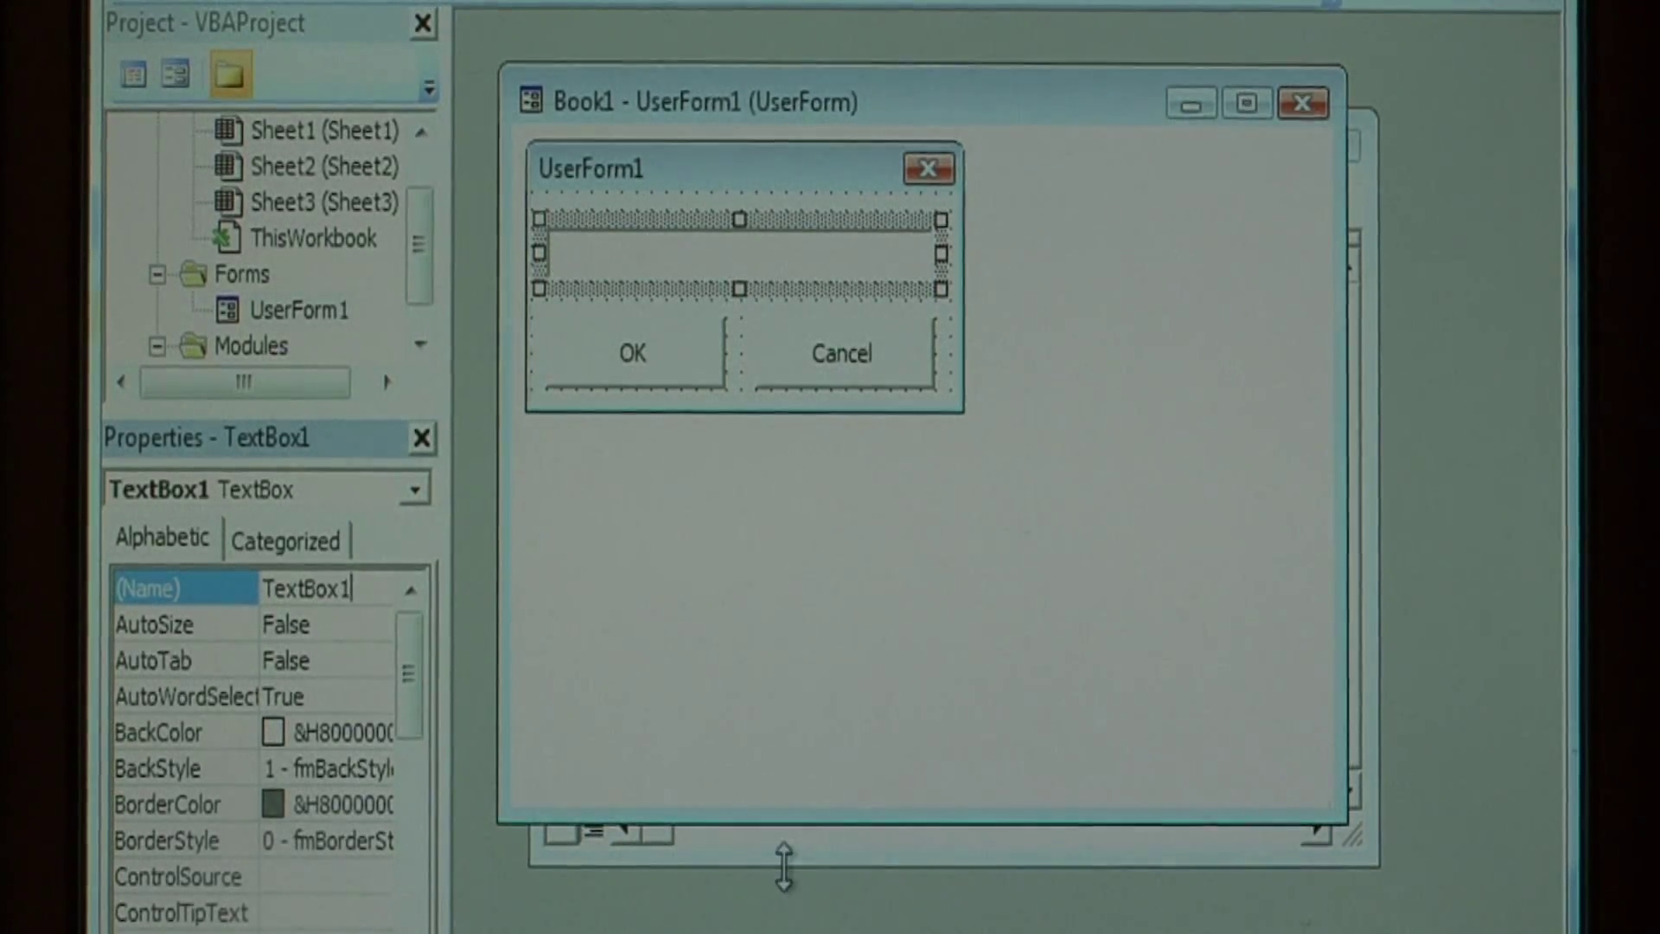
pyautogui.click(784, 895)
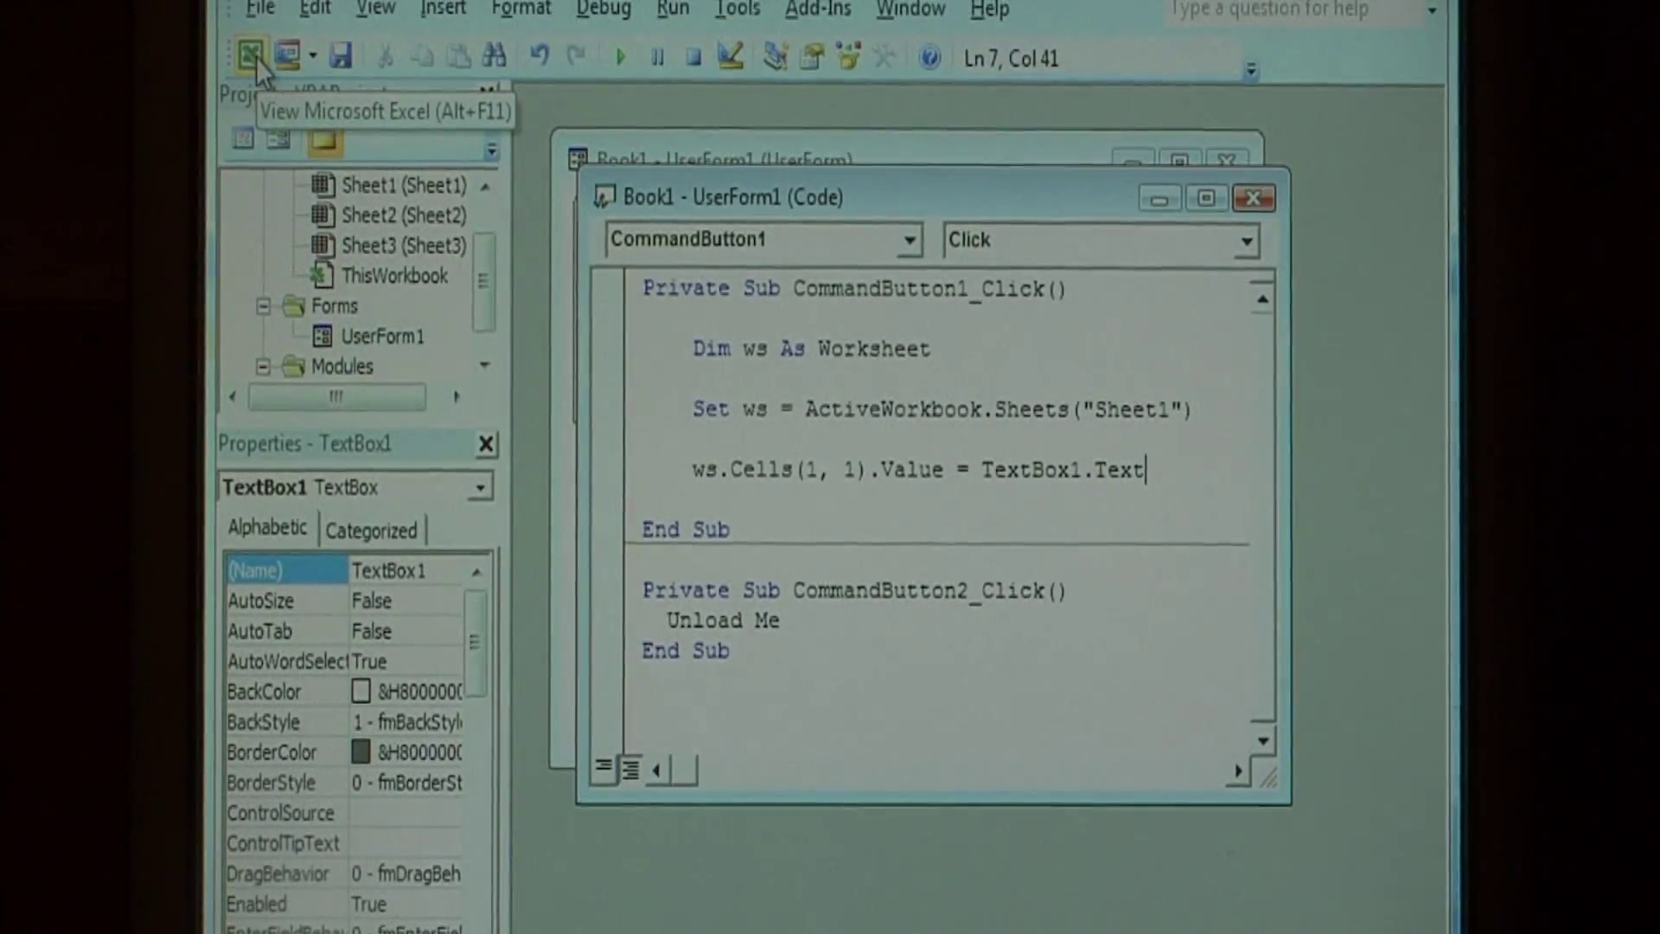
# Return to the Excel workbook with the View Microsoft Excel toolbar button
pyautogui.click(256, 59)
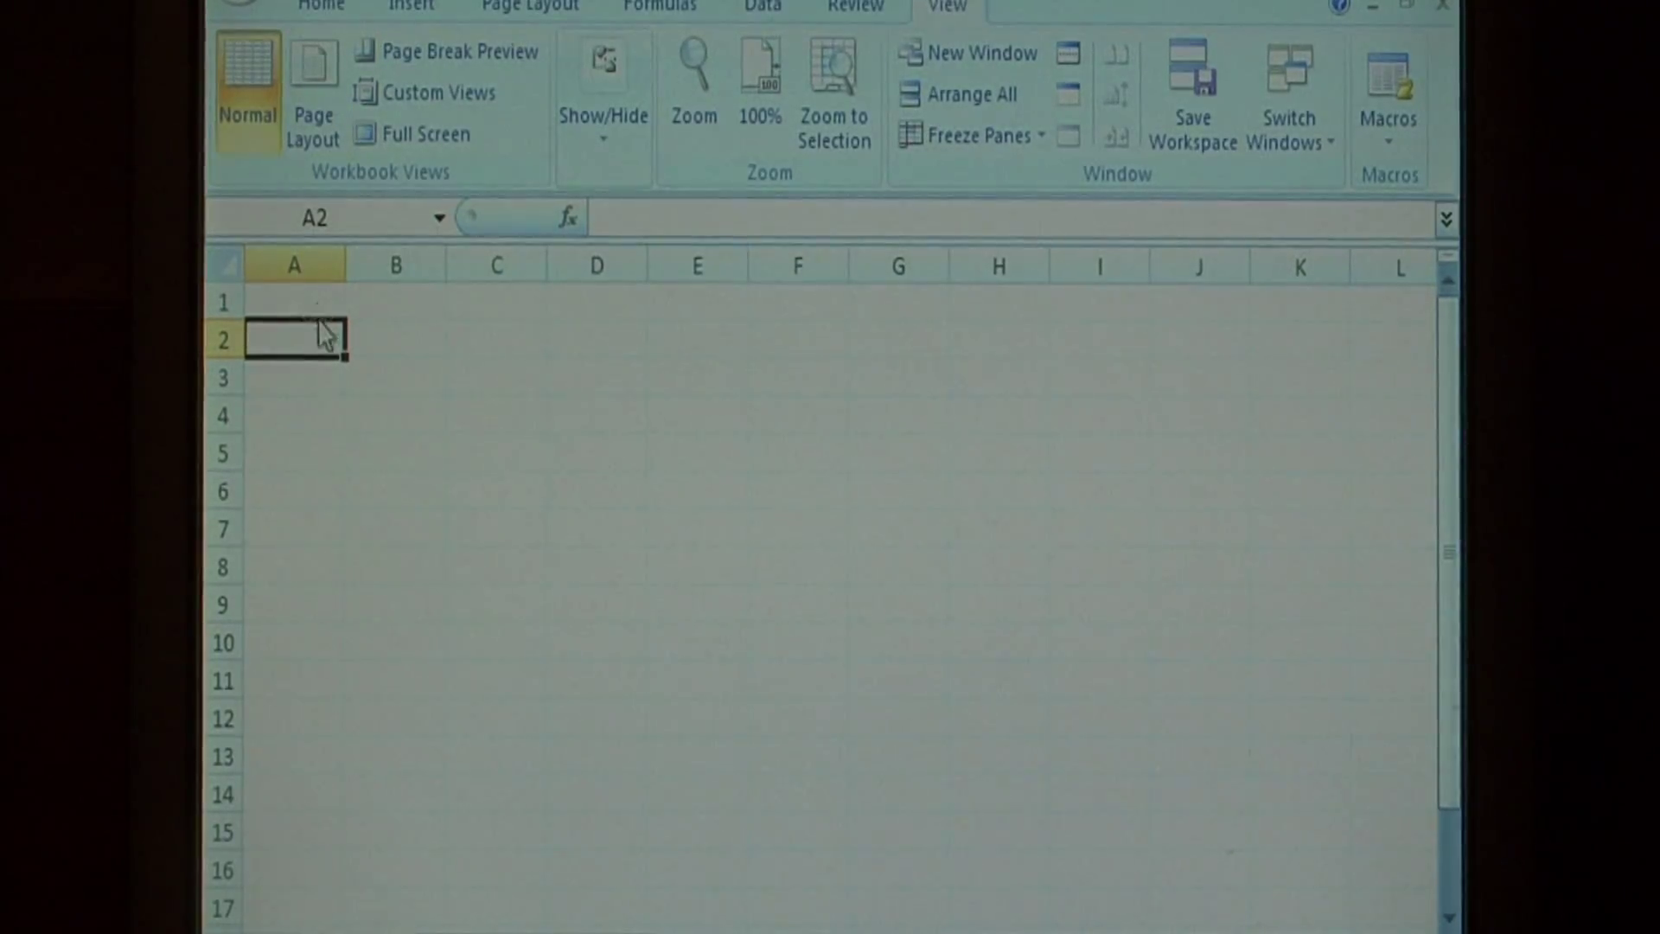